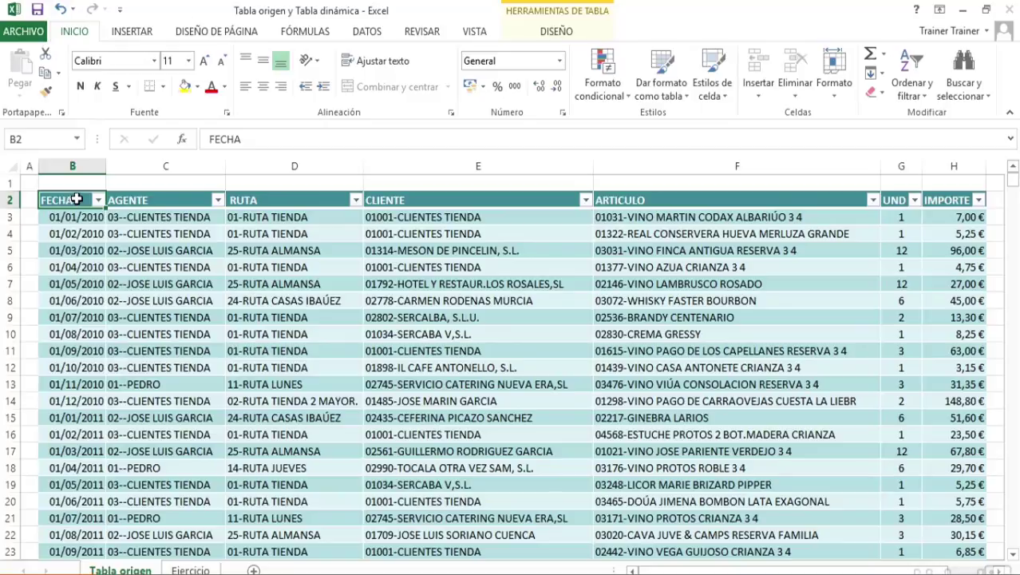
# Step: Create a pivot table from Tabla1, placing it on the existing Ejercicio sheet at cell C5
pyautogui.click(132, 31)
pyautogui.click(25, 84)
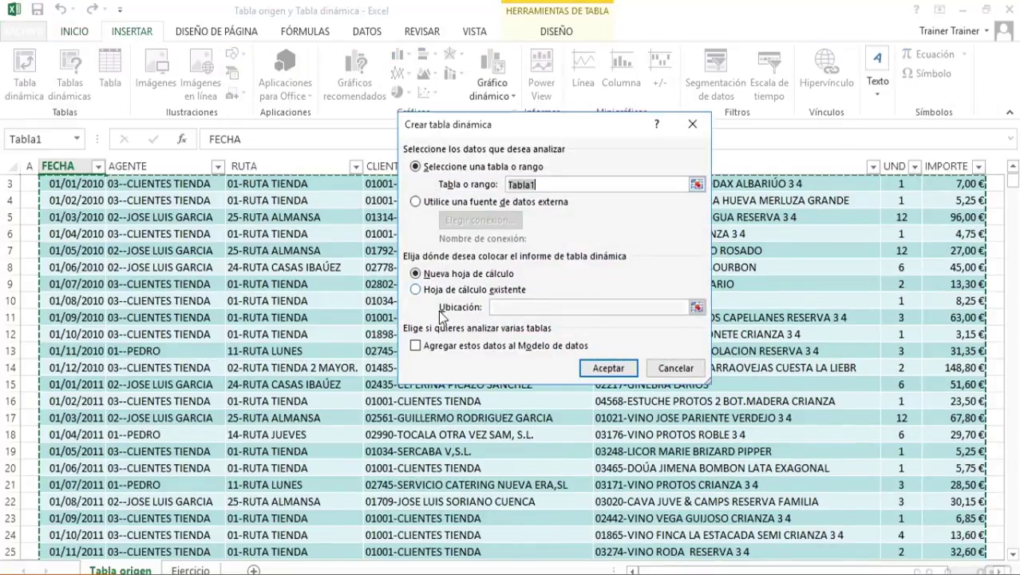
pyautogui.click(452, 290)
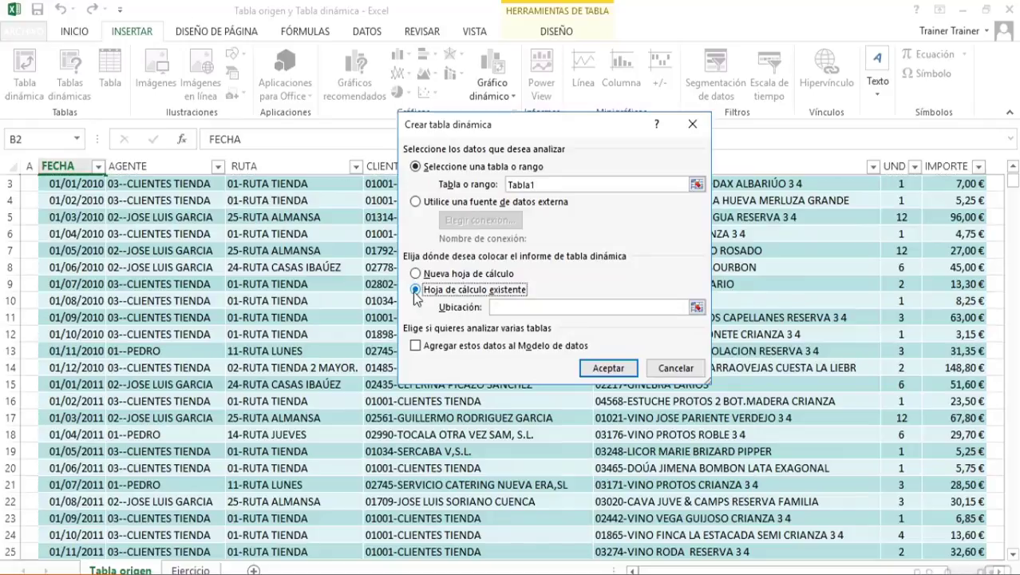
pyautogui.click(697, 306)
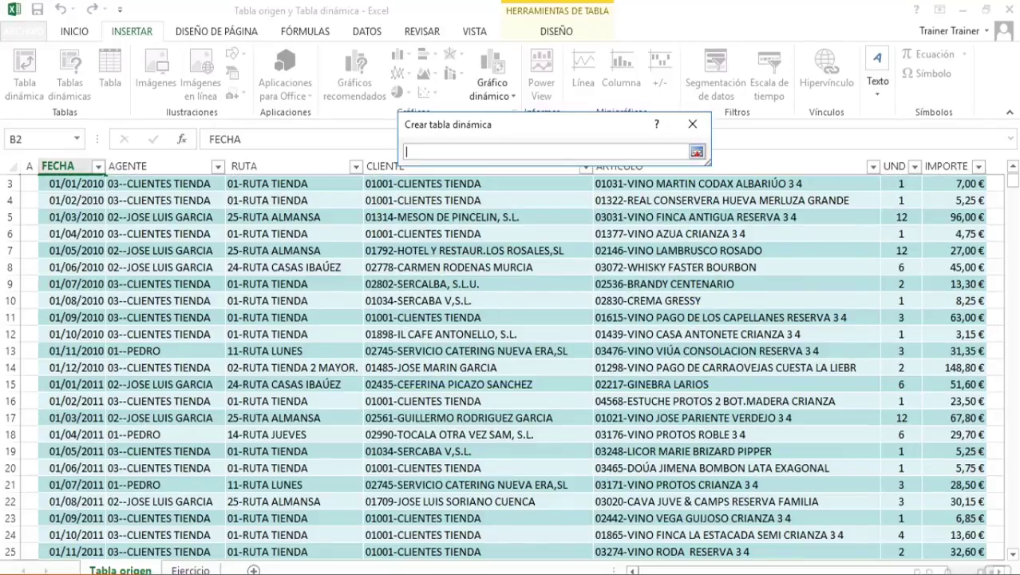
pyautogui.click(191, 570)
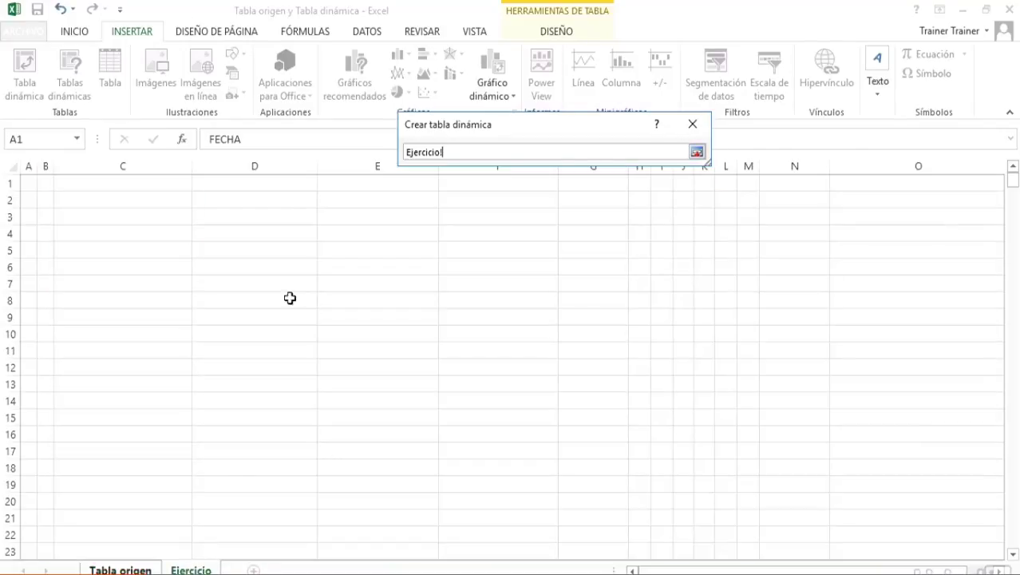
pyautogui.click(132, 248)
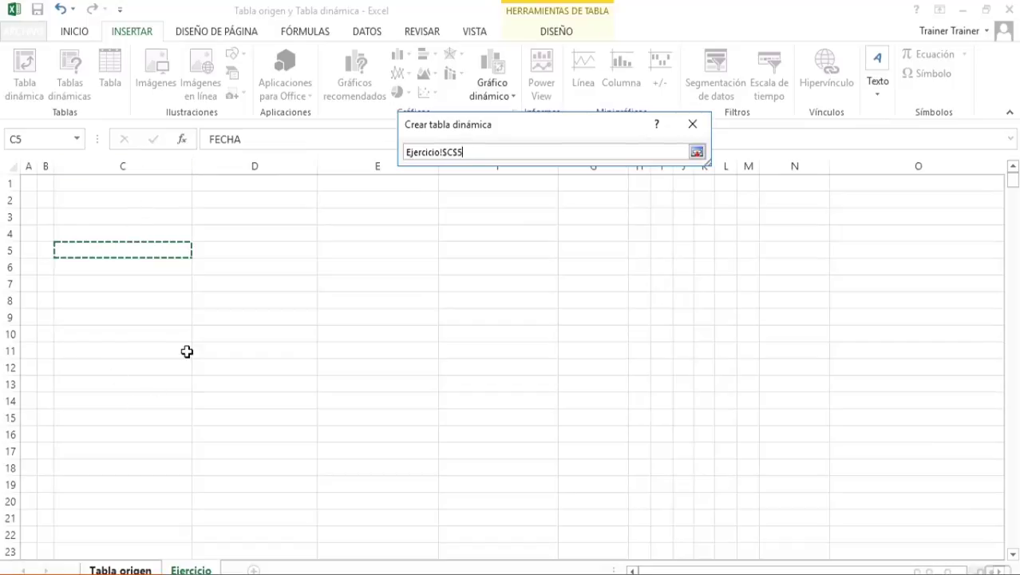
pyautogui.press('Return')
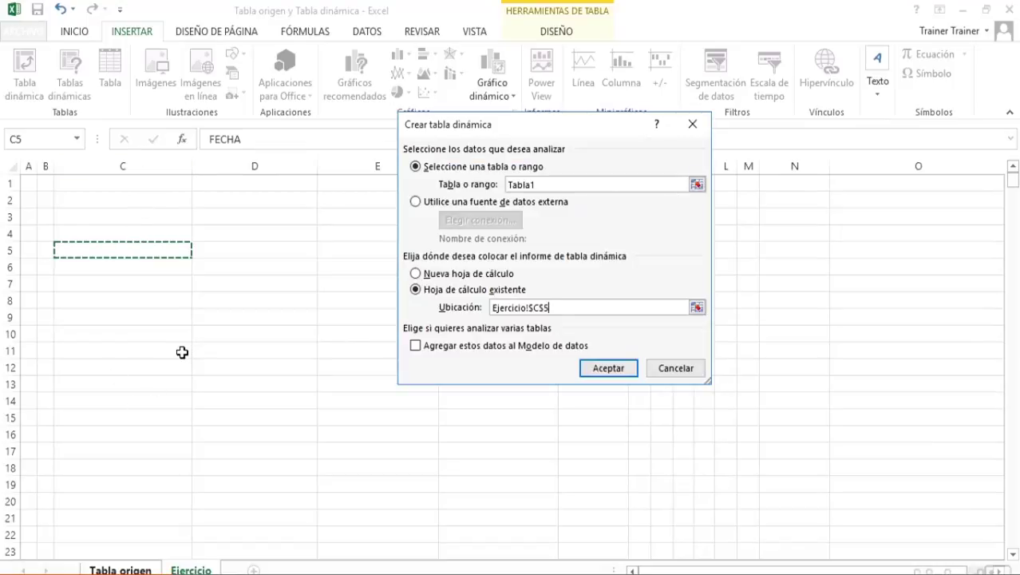
pyautogui.press('Return')
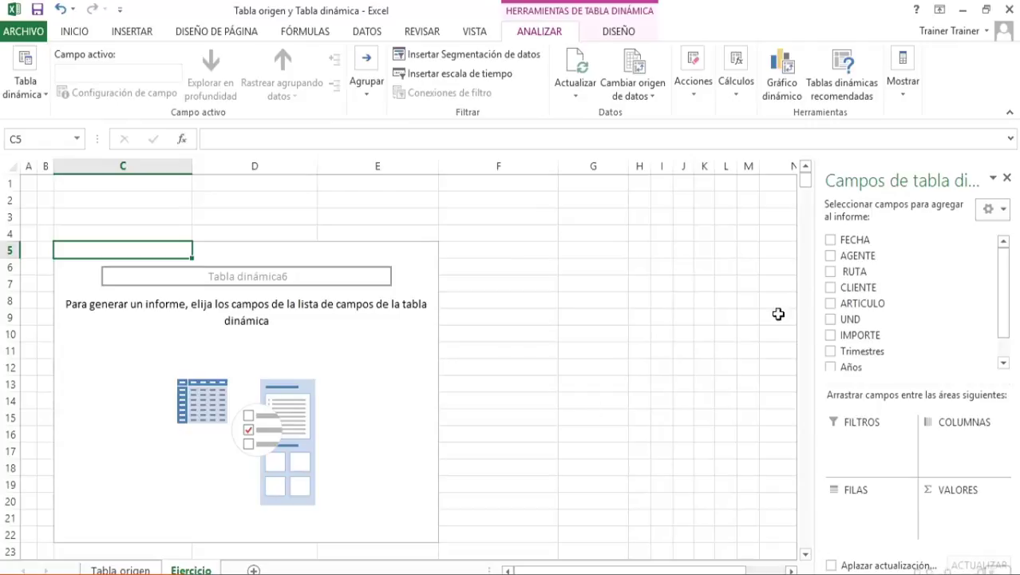
# Step: Lay out the pivot table with IMPORTE summed as values, RUTA as rows and AGENTE as columns
pyautogui.moveTo(1007, 323); pyautogui.dragTo(1005, 341)
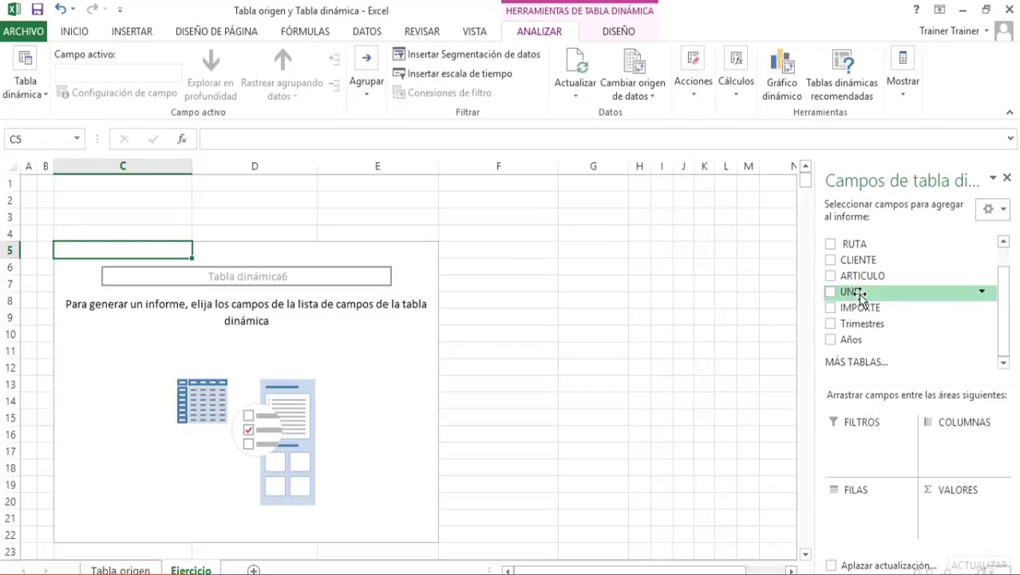
pyautogui.moveTo(861, 311); pyautogui.dragTo(961, 514)
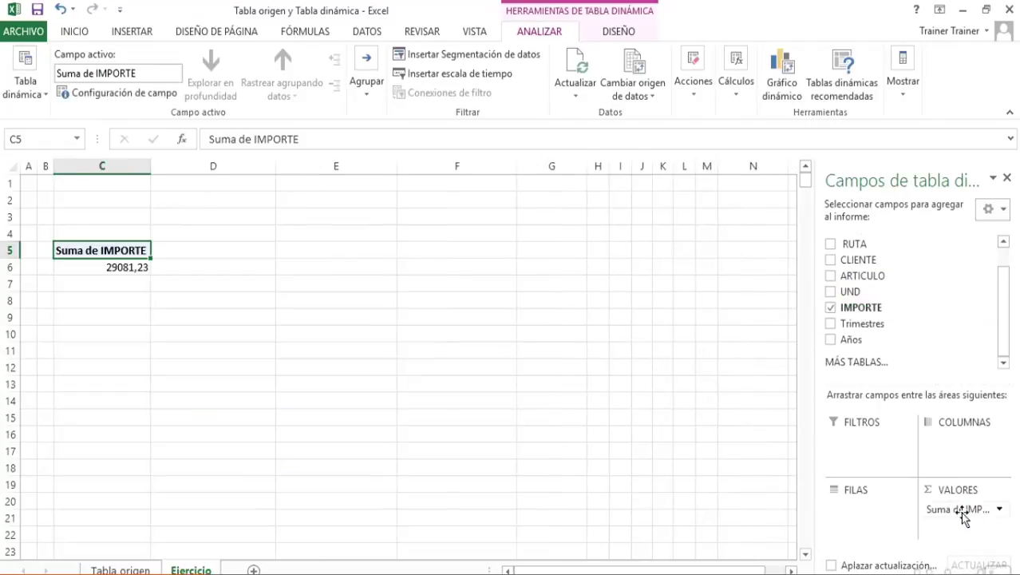
pyautogui.moveTo(893, 244); pyautogui.dragTo(874, 515)
pyautogui.scroll(1, 982, 310)
pyautogui.moveTo(880, 259); pyautogui.dragTo(962, 449)
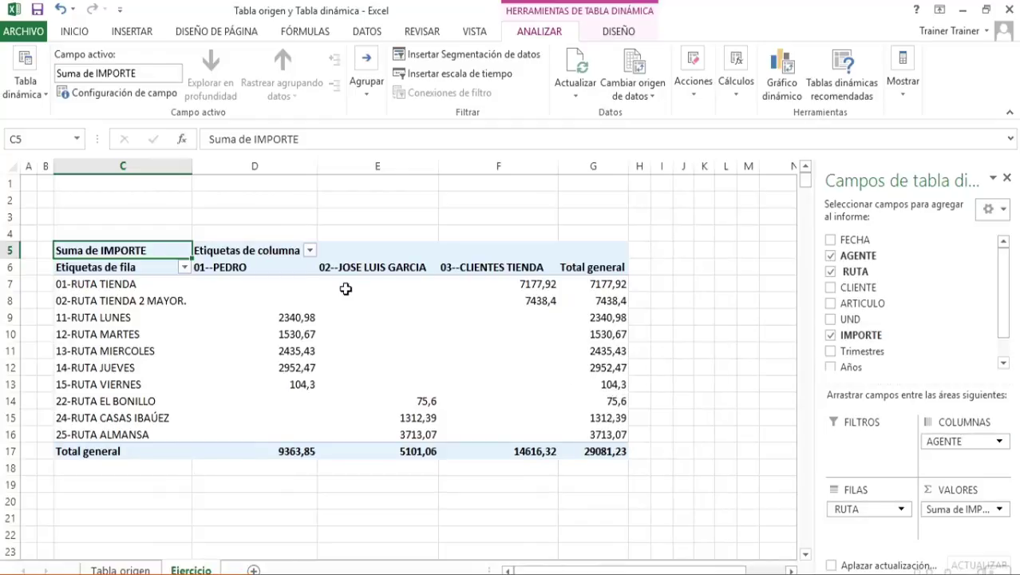
# Step: Turn on merging and centering of cells with labels in the pivot table options and check the column headings
pyautogui.moveTo(342, 287)
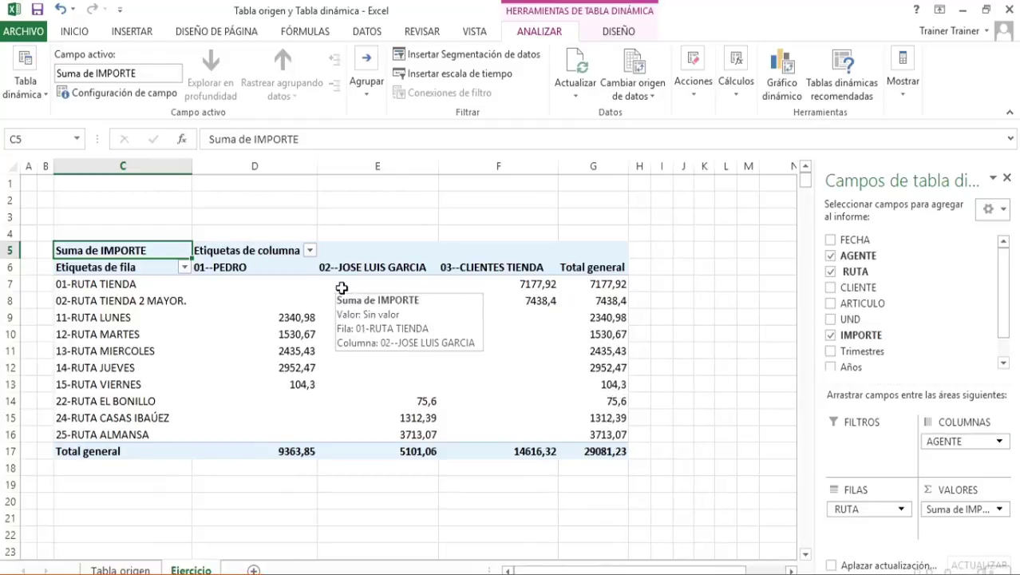
pyautogui.moveTo(245, 294)
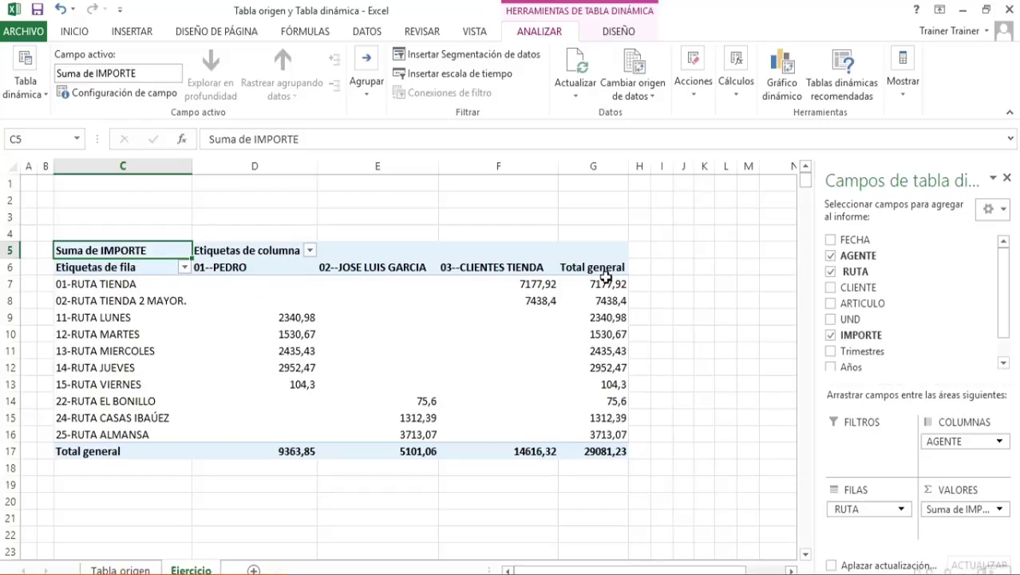
pyautogui.rightClick(150, 311)
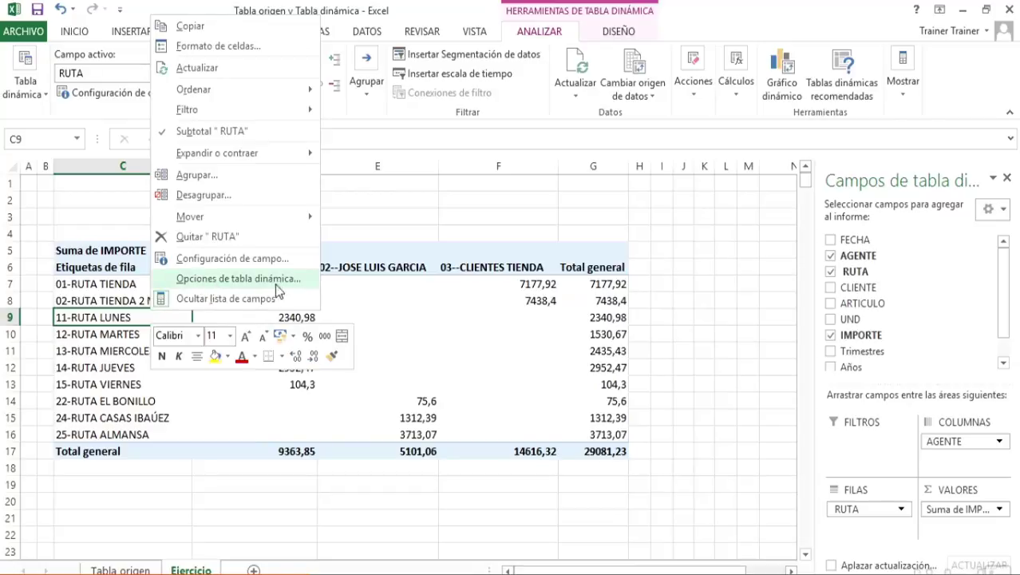
pyautogui.click(198, 286)
pyautogui.moveTo(215, 88); pyautogui.dragTo(510, 46)
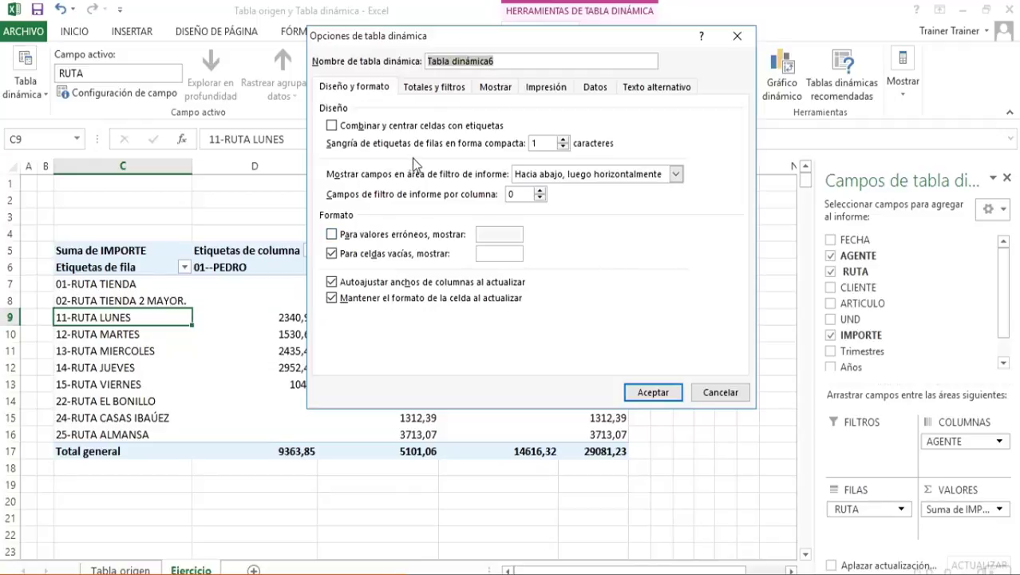
pyautogui.click(332, 126)
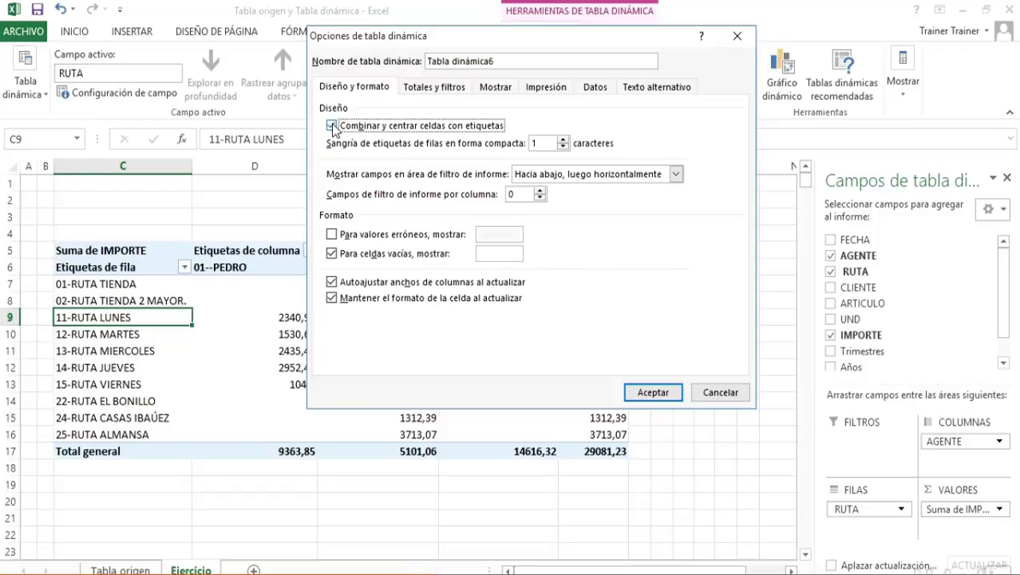
pyautogui.click(644, 392)
pyautogui.click(273, 267)
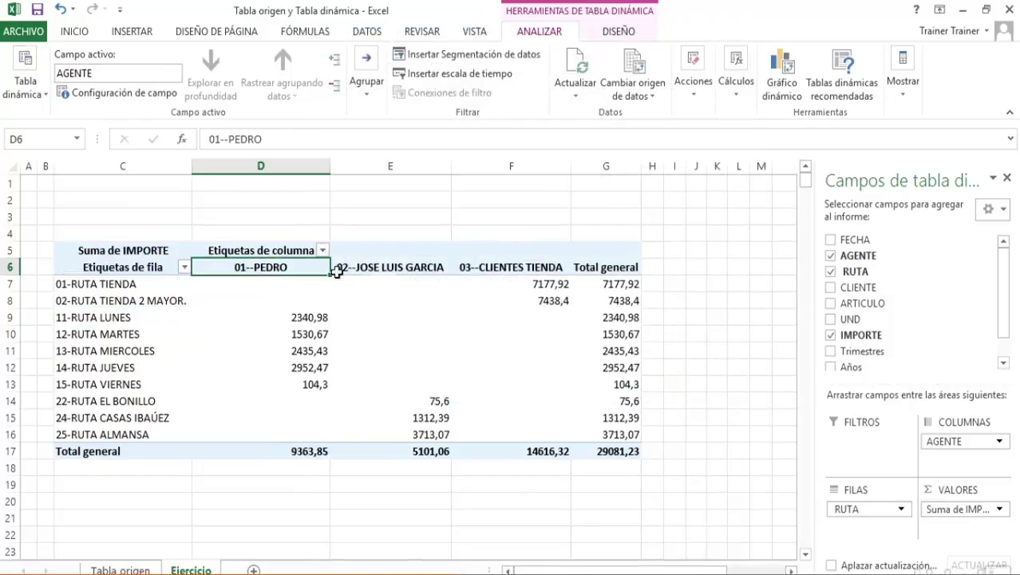
pyautogui.click(404, 267)
pyautogui.click(507, 266)
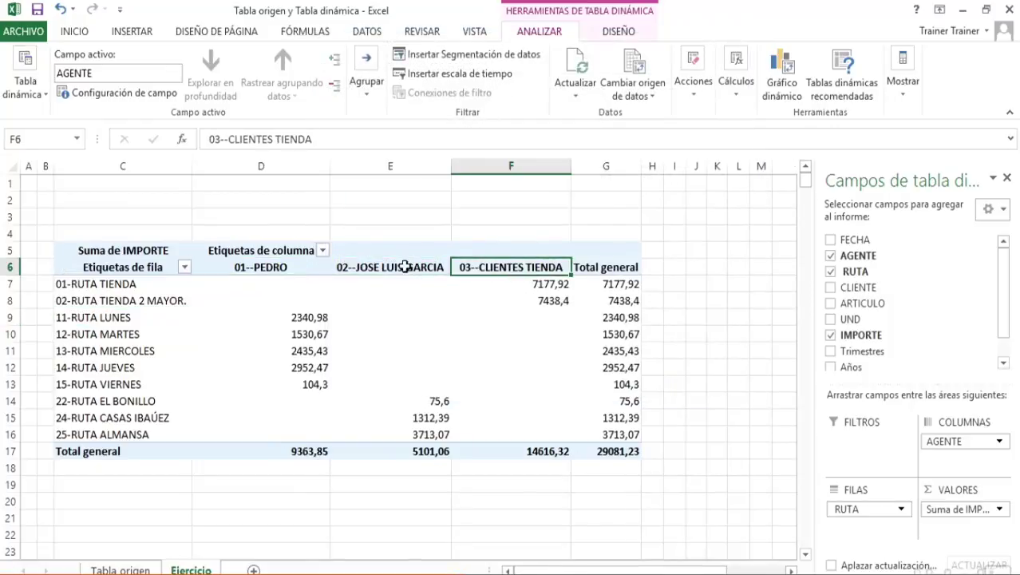
pyautogui.hotkey('ctrl', 'Left')
# Step: Set the pivot table's empty cells to show 0 and check the filled cells
pyautogui.rightClick(361, 299)
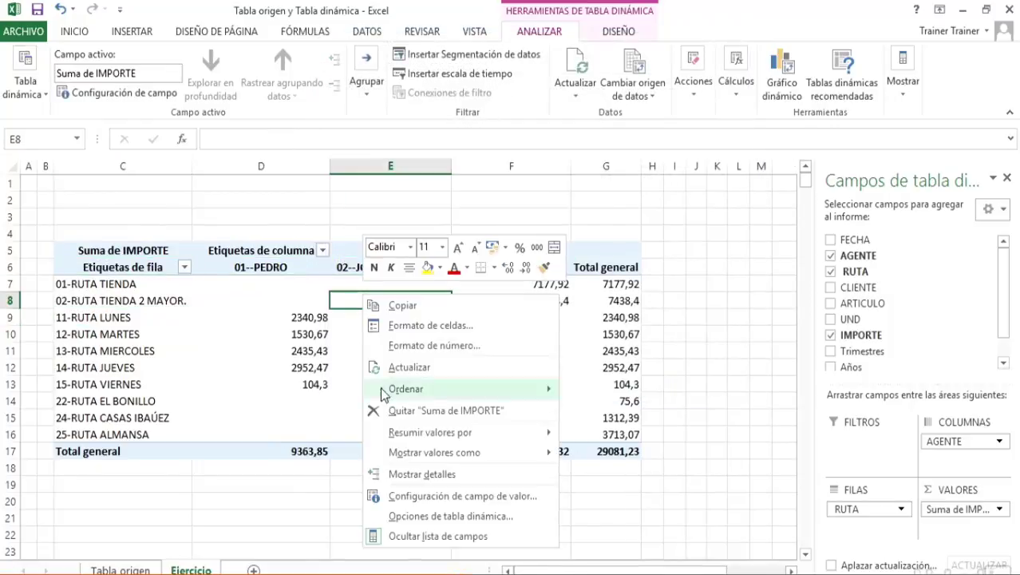
pyautogui.click(447, 516)
pyautogui.moveTo(456, 228); pyautogui.dragTo(511, 96)
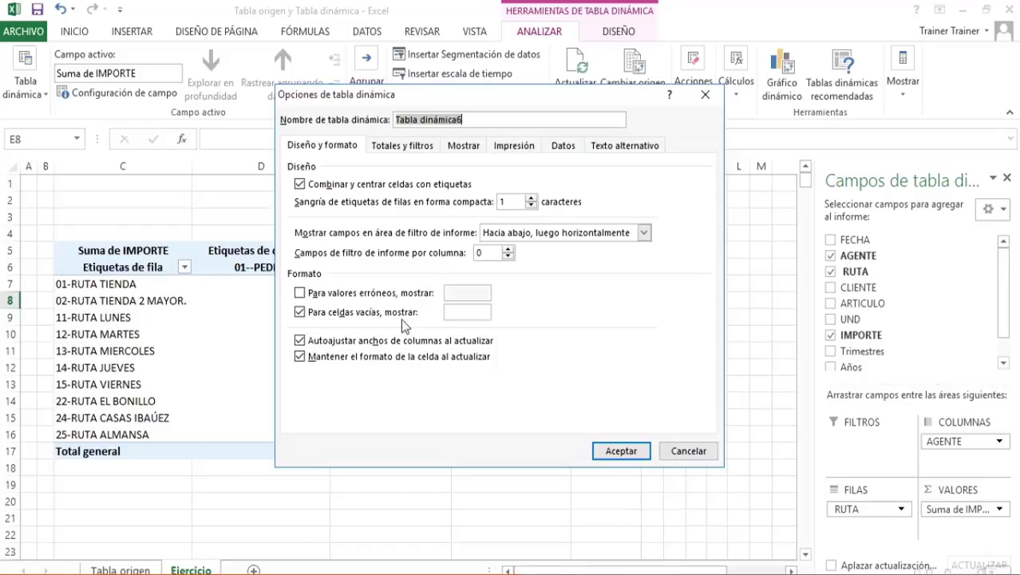
pyautogui.click(473, 311)
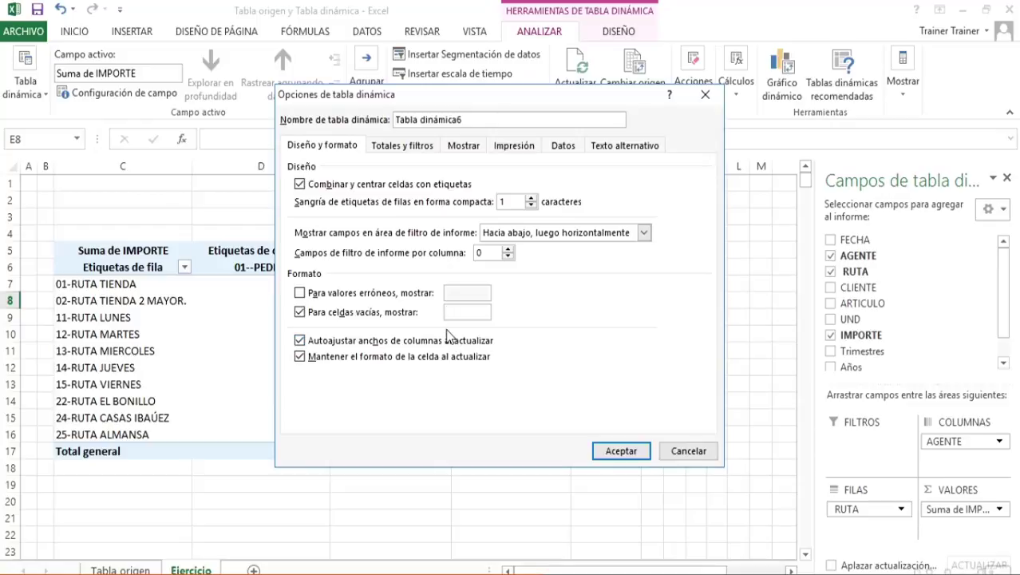
pyautogui.write('0')
pyautogui.click(616, 450)
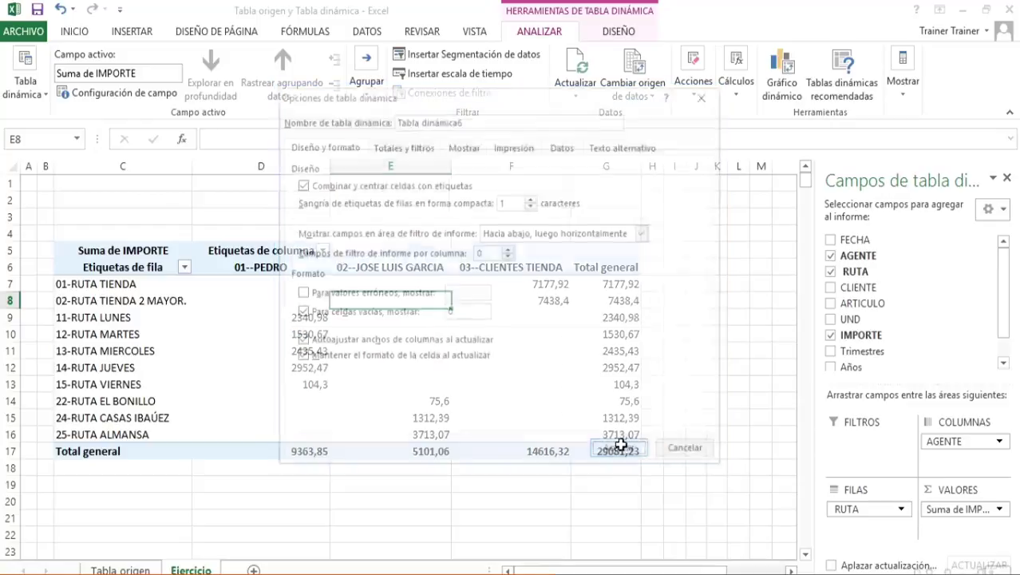
pyautogui.click(307, 283)
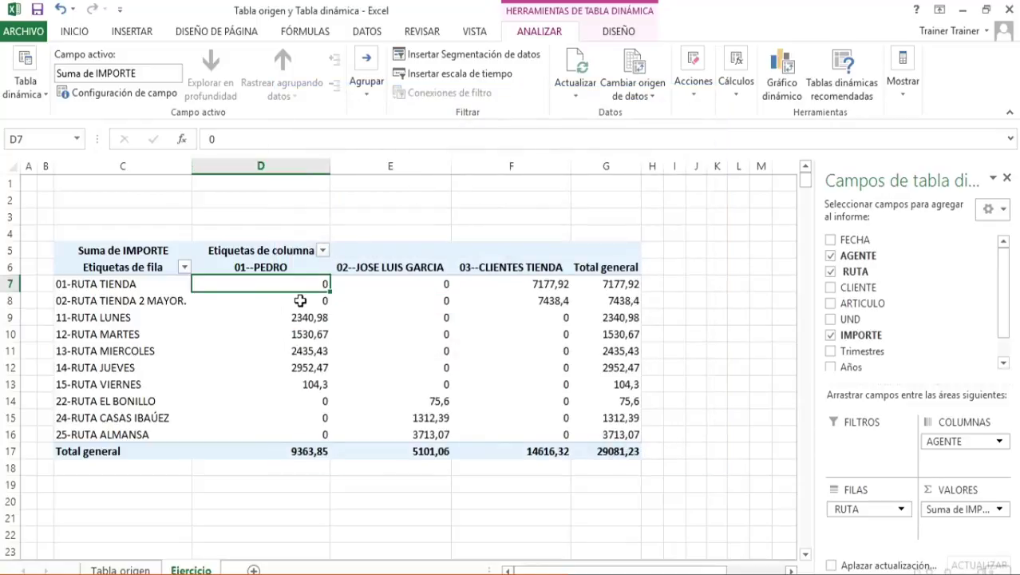
pyautogui.click(299, 299)
pyautogui.click(393, 289)
pyautogui.click(395, 335)
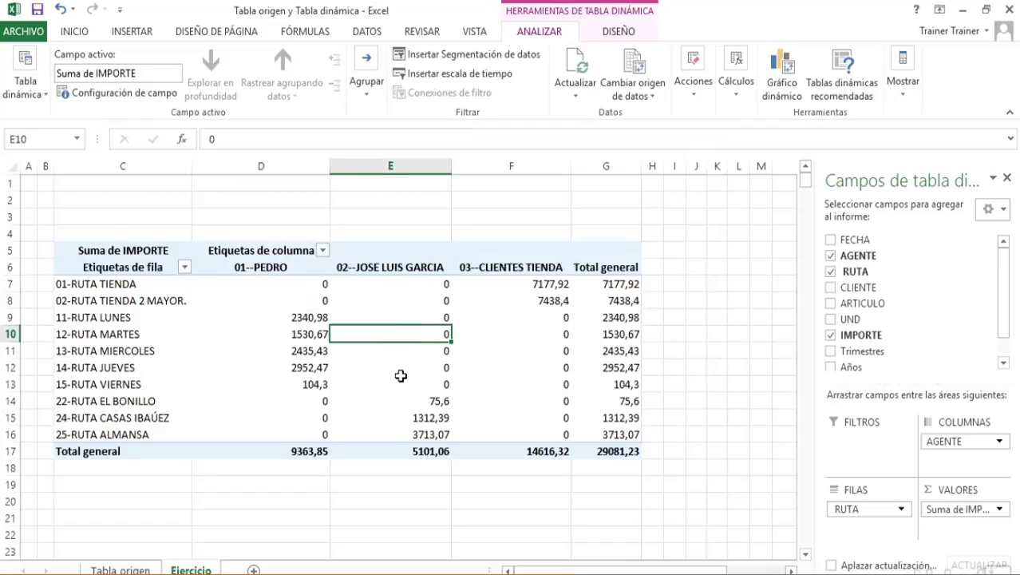
# Step: Review the pivot table's format options for autofitting column widths on update, leaving them as they are
pyautogui.rightClick(390, 342)
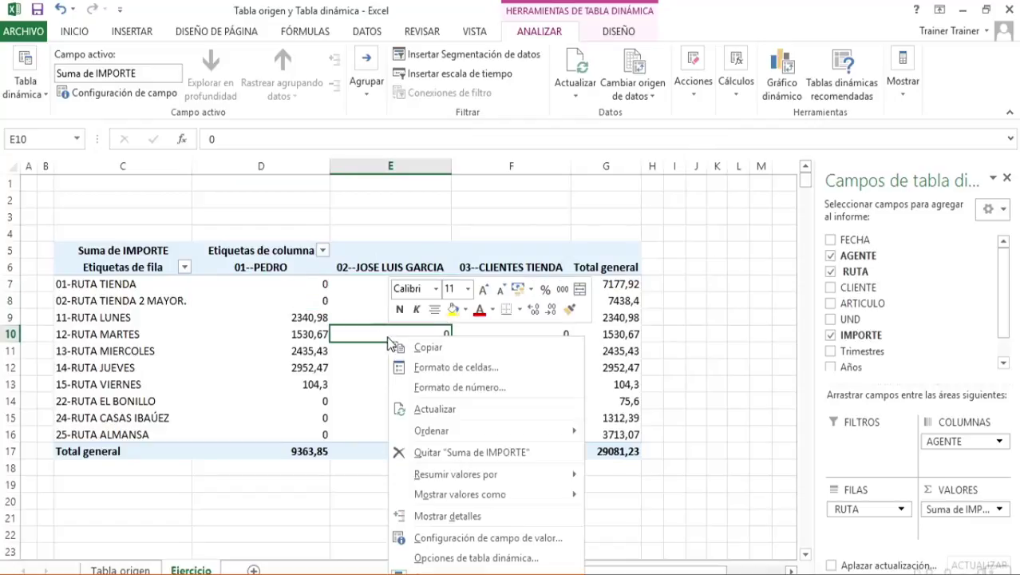
pyautogui.click(483, 558)
pyautogui.moveTo(444, 233); pyautogui.dragTo(477, 64)
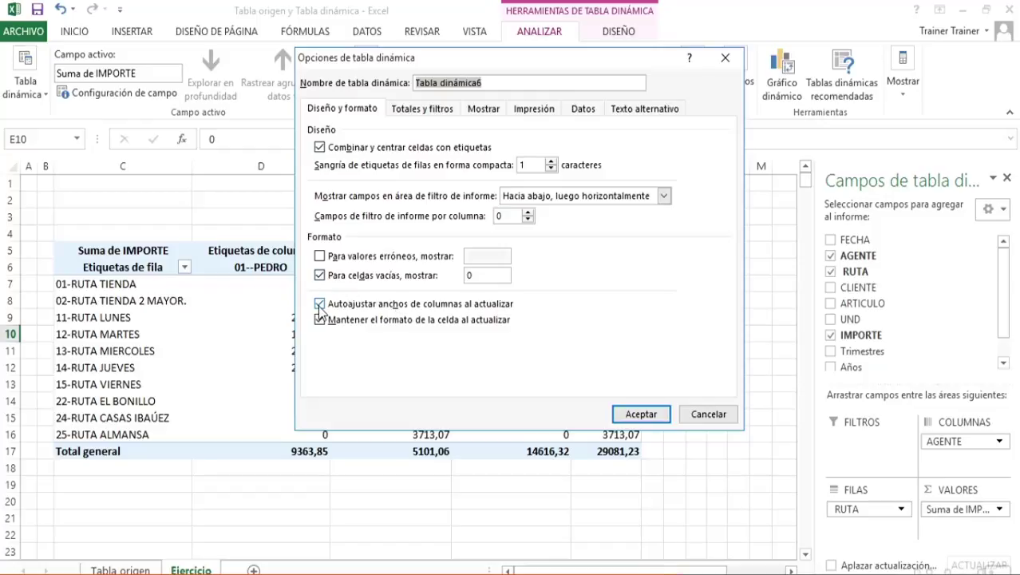
pyautogui.click(642, 414)
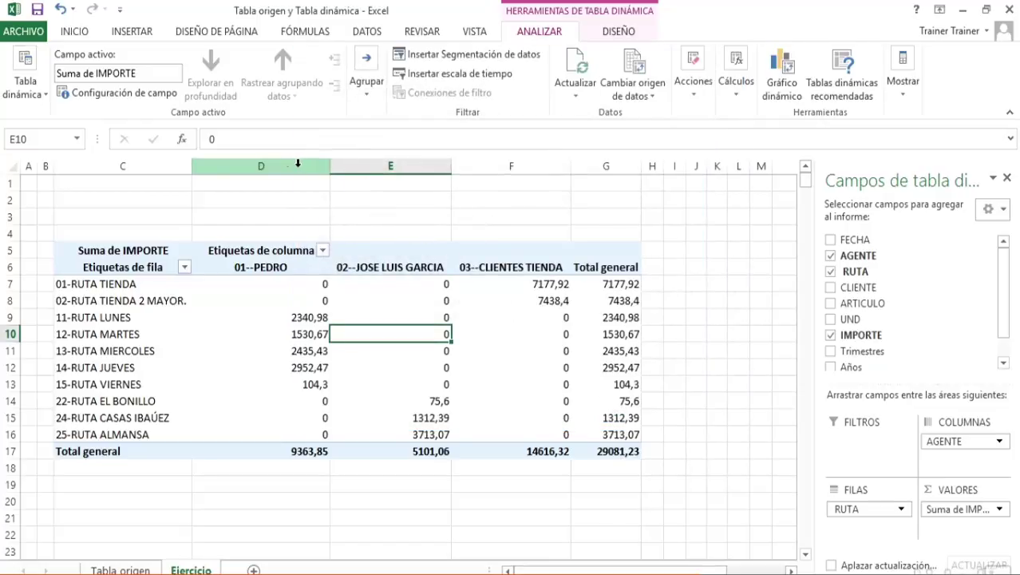
# Step: Narrow columns D through G to one equal width and refresh the pivot table
pyautogui.moveTo(287, 164); pyautogui.dragTo(640, 166)
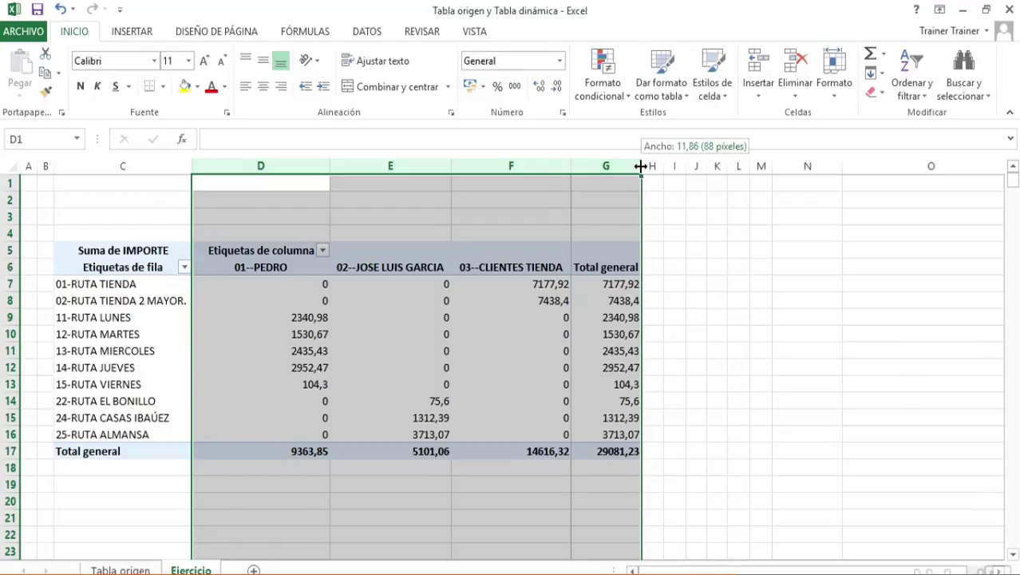
pyautogui.moveTo(640, 166); pyautogui.dragTo(342, 167)
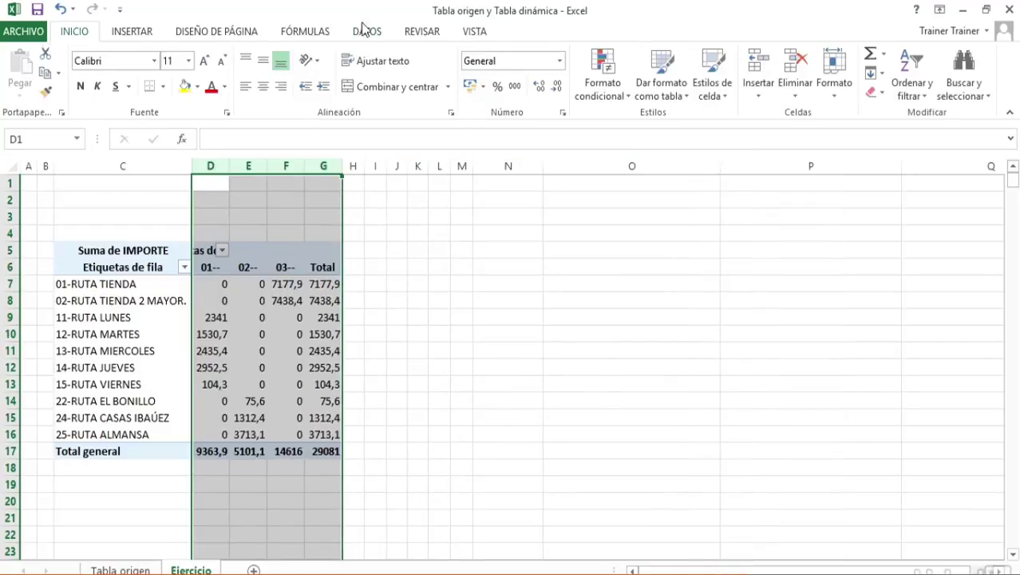
pyautogui.click(222, 285)
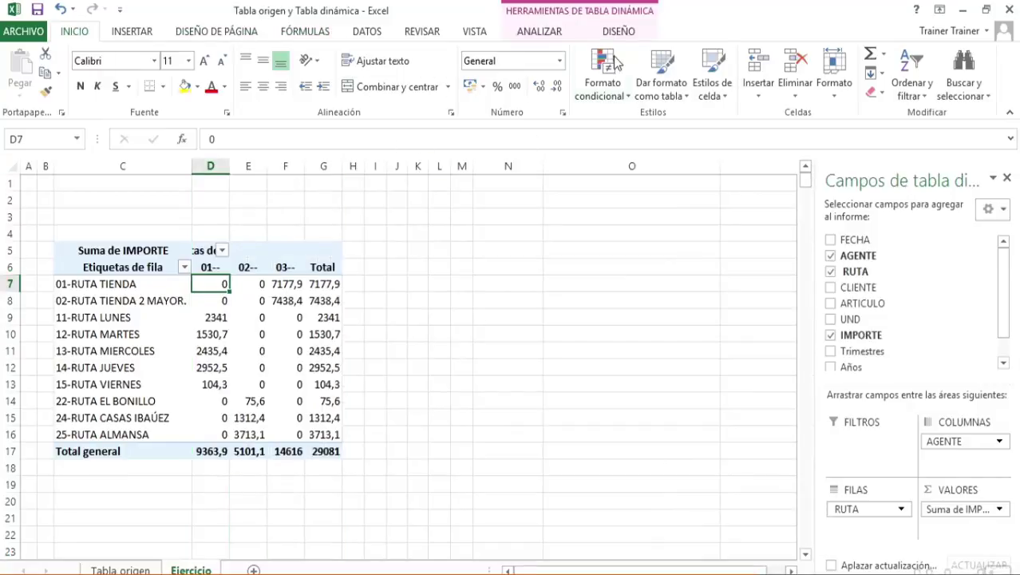
pyautogui.click(539, 32)
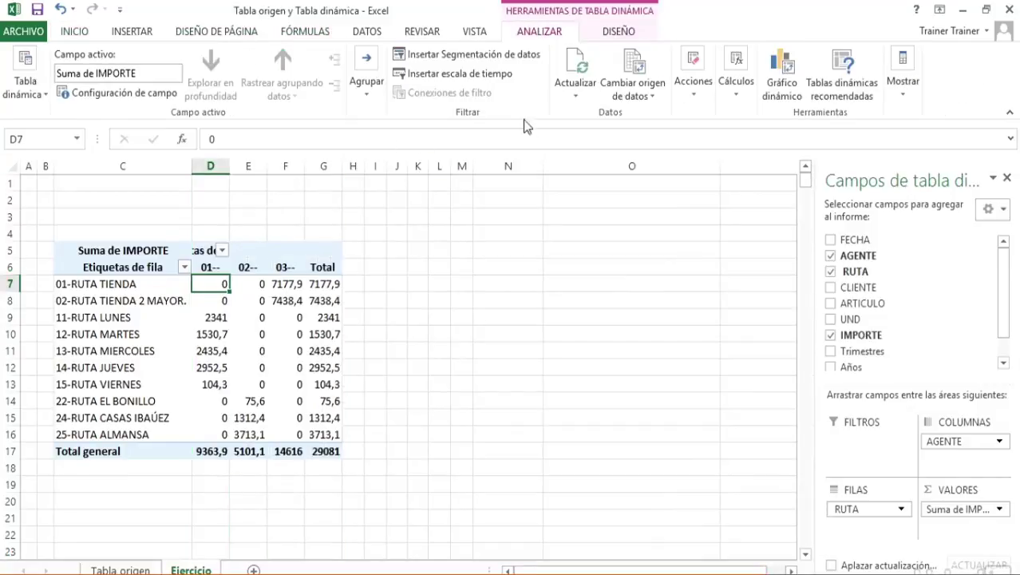
pyautogui.click(575, 71)
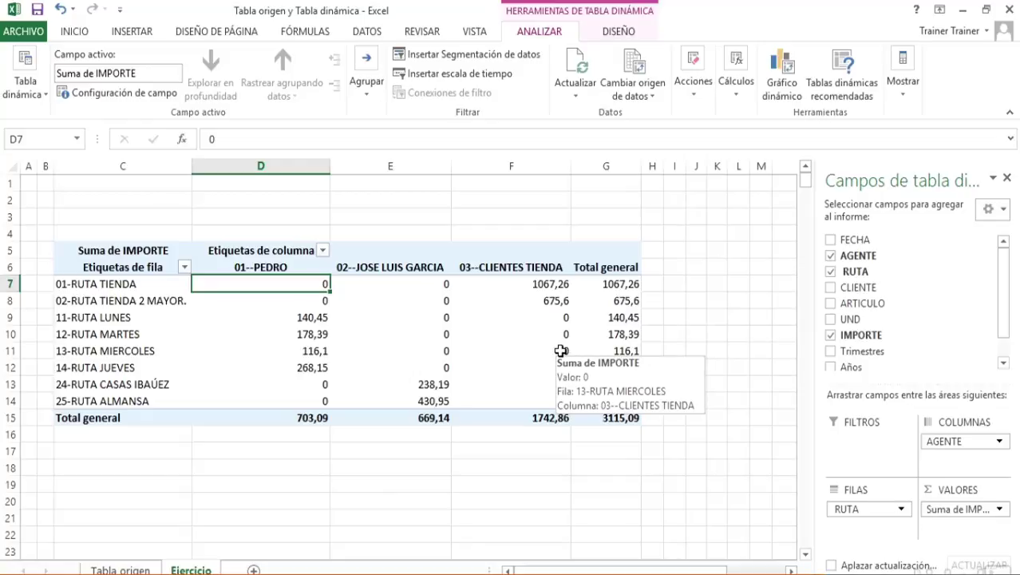
# Step: Shrink columns D through G together once more and refresh the pivot table again to test the column autofit
pyautogui.moveTo(289, 166); pyautogui.dragTo(603, 156)
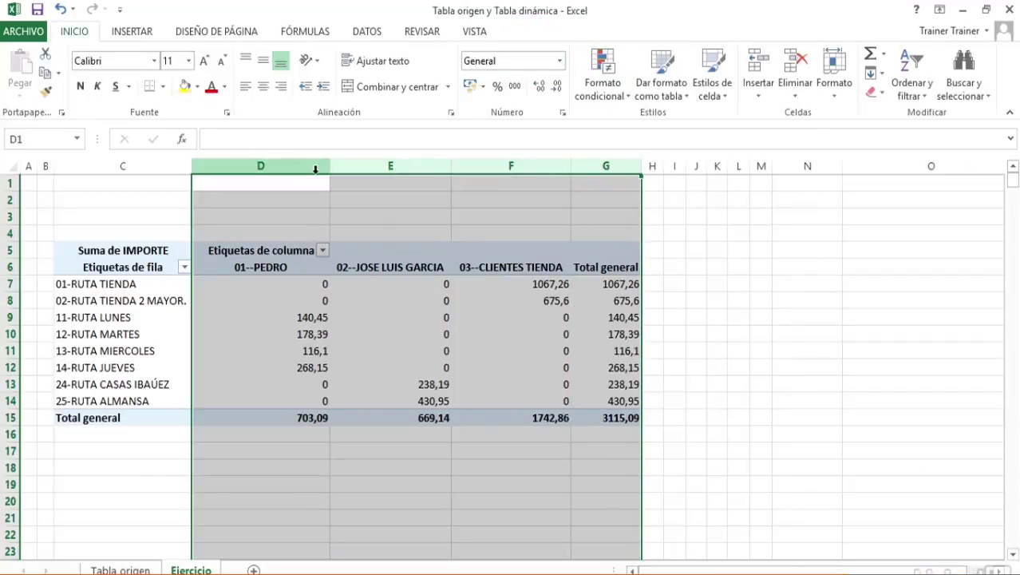
pyautogui.moveTo(330, 166); pyautogui.dragTo(246, 223)
pyautogui.click(227, 316)
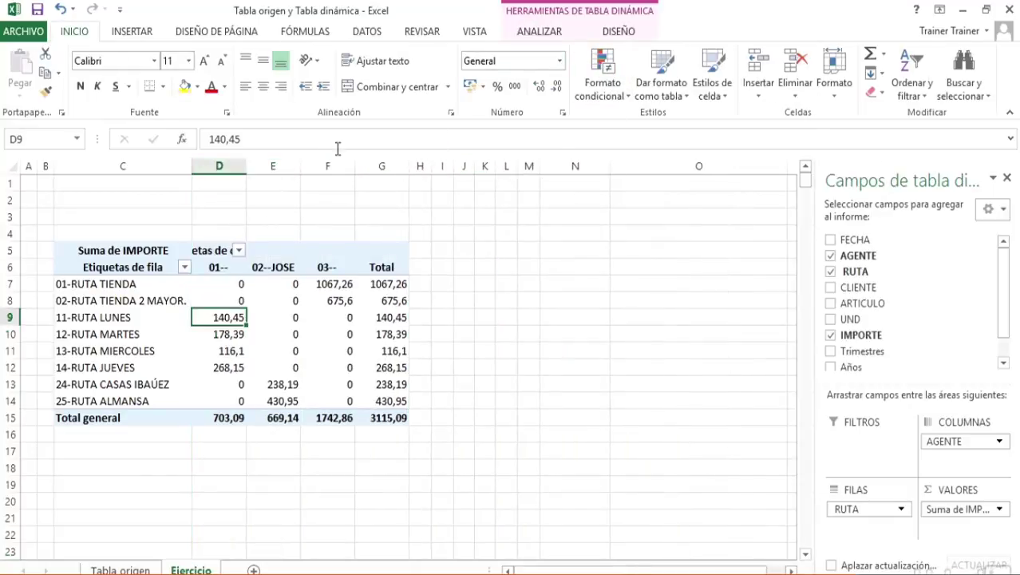
pyautogui.click(527, 33)
pyautogui.click(576, 64)
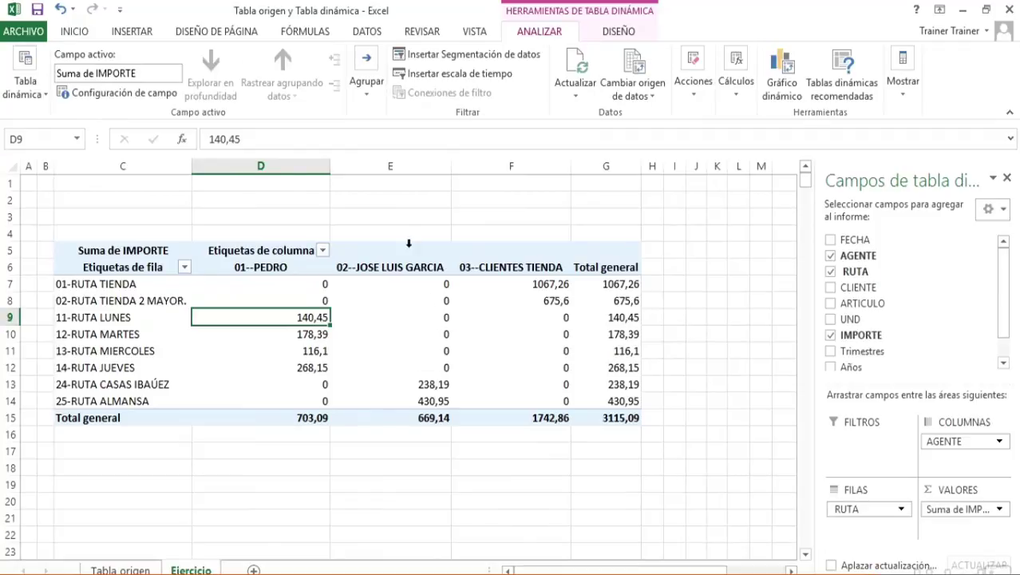
# Step: Resize columns D through G together to one narrower, equal width
pyautogui.moveTo(283, 165); pyautogui.dragTo(649, 166)
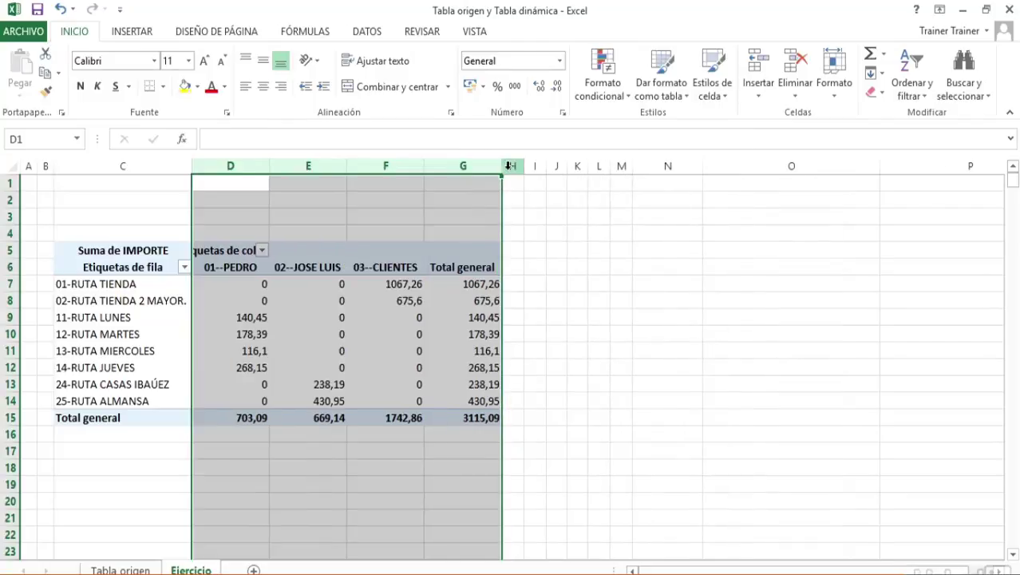
pyautogui.moveTo(503, 165); pyautogui.dragTo(521, 165)
pyautogui.click(347, 297)
# Step: Turn off autofitting of column widths on update in the pivot table options
pyautogui.rightClick(348, 297)
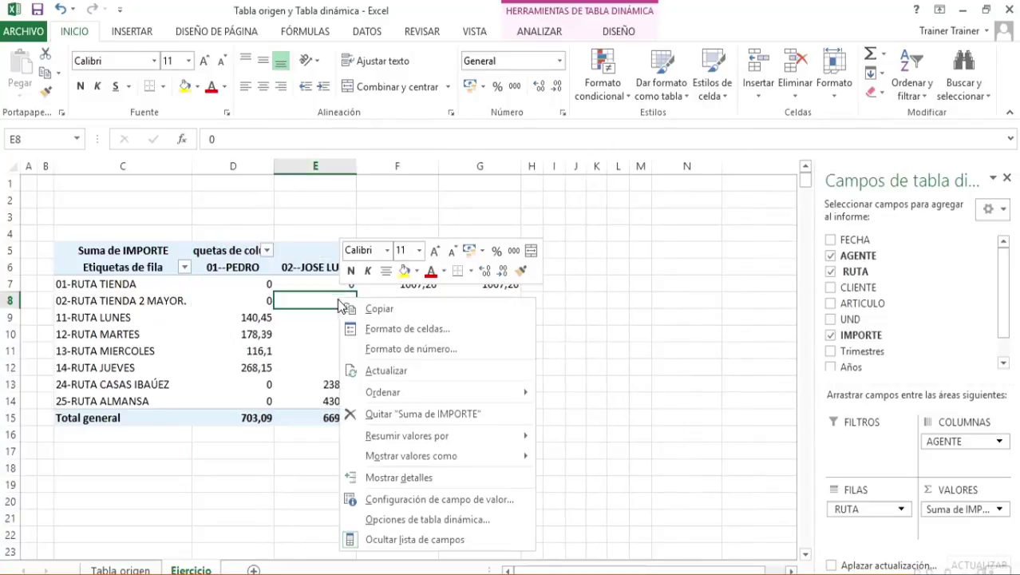
pyautogui.click(425, 520)
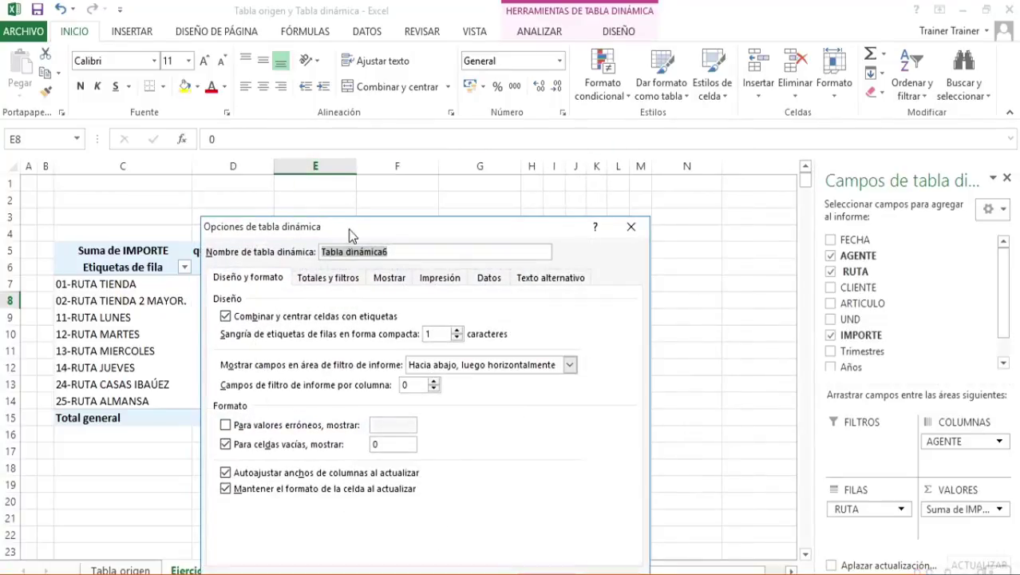
pyautogui.moveTo(348, 229); pyautogui.dragTo(491, 95)
pyautogui.click(368, 339)
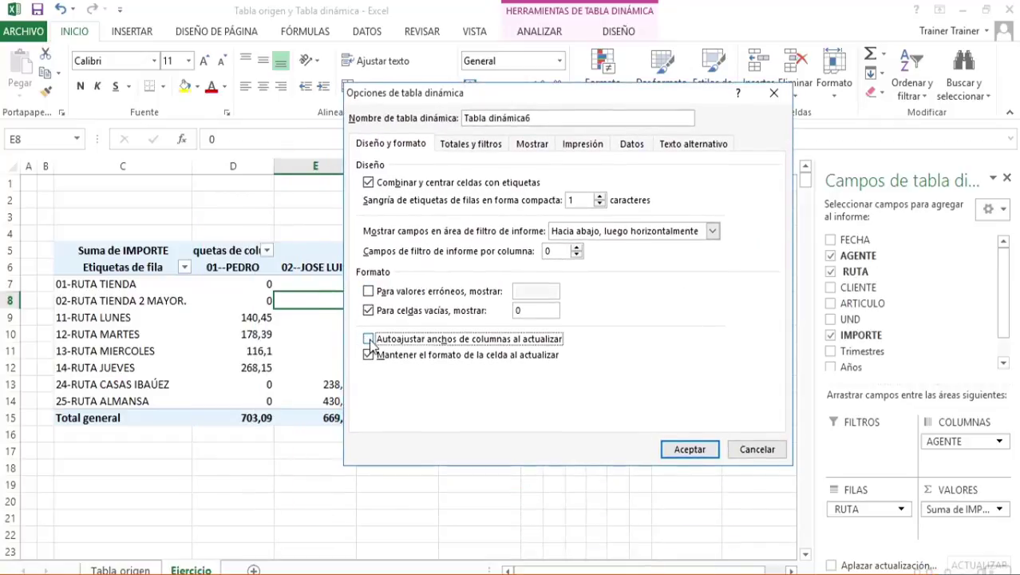
pyautogui.click(690, 449)
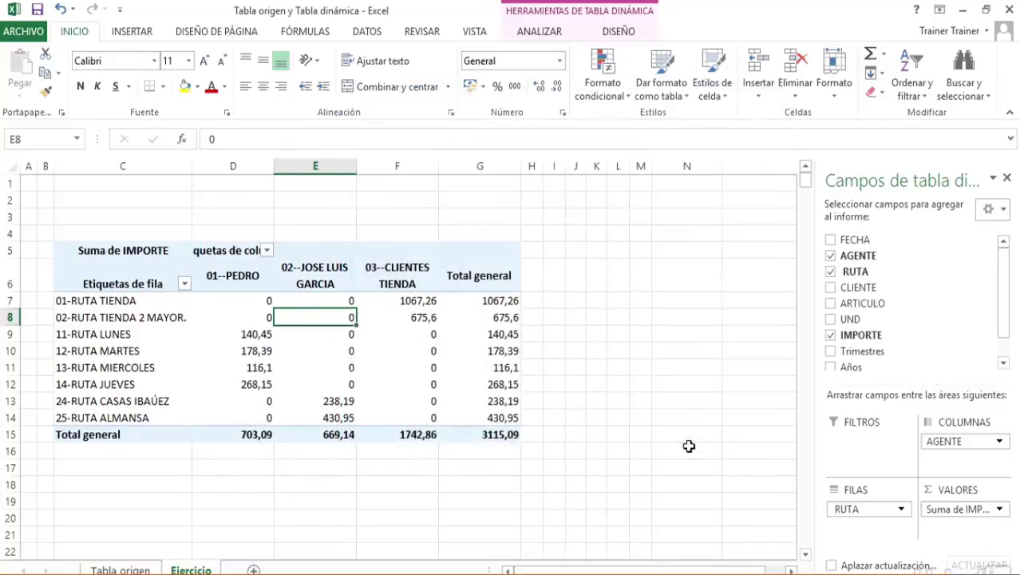
# Step: Widen columns D through G together to one equal width and return to the pivot table's analysis commands
pyautogui.click(251, 168)
pyautogui.moveTo(250, 168); pyautogui.dragTo(540, 185)
pyautogui.click(428, 289)
pyautogui.click(553, 36)
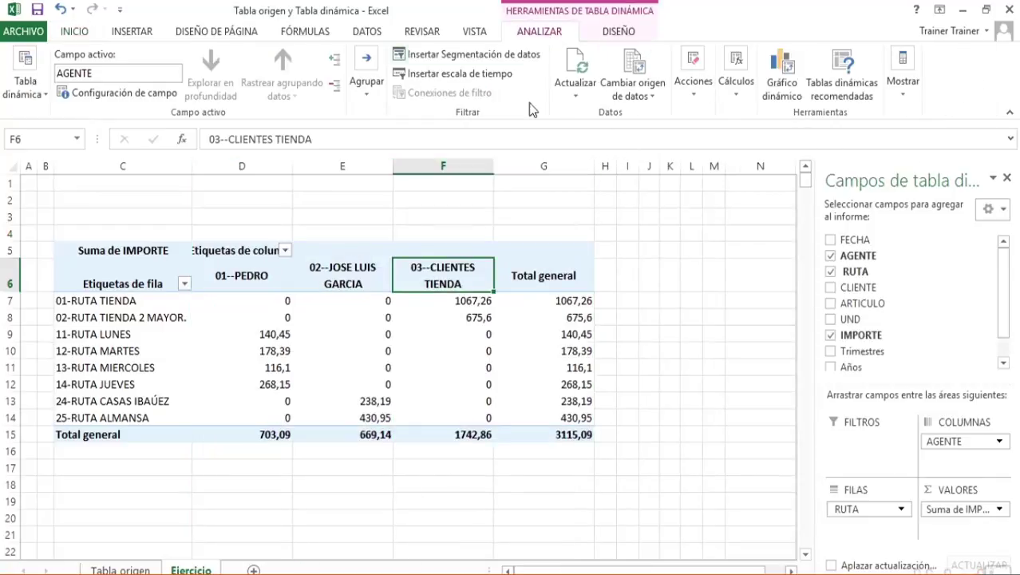
pyautogui.click(444, 333)
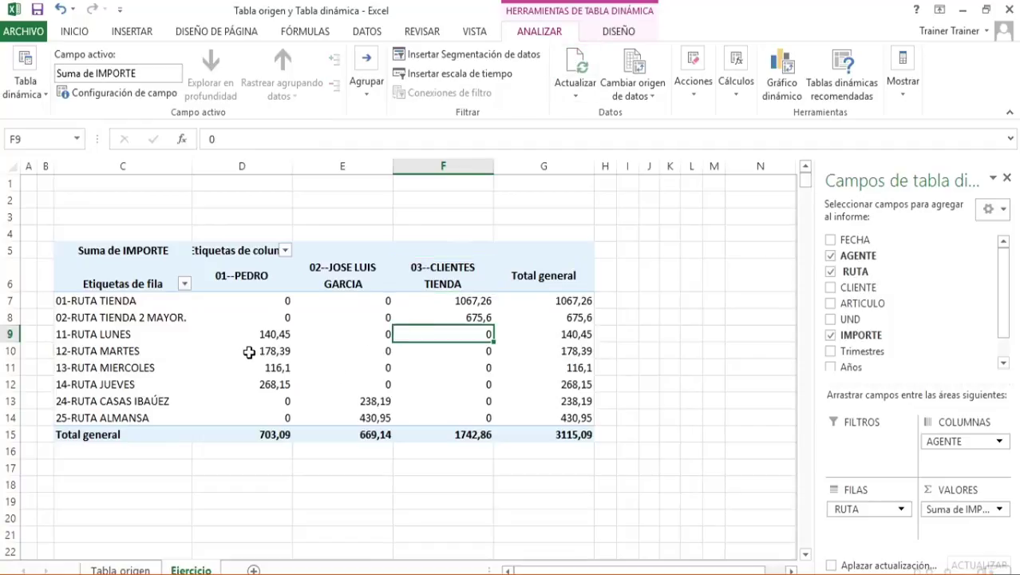
# Step: Turn off the grand totals for both rows and columns in the pivot table options
pyautogui.moveTo(250, 351)
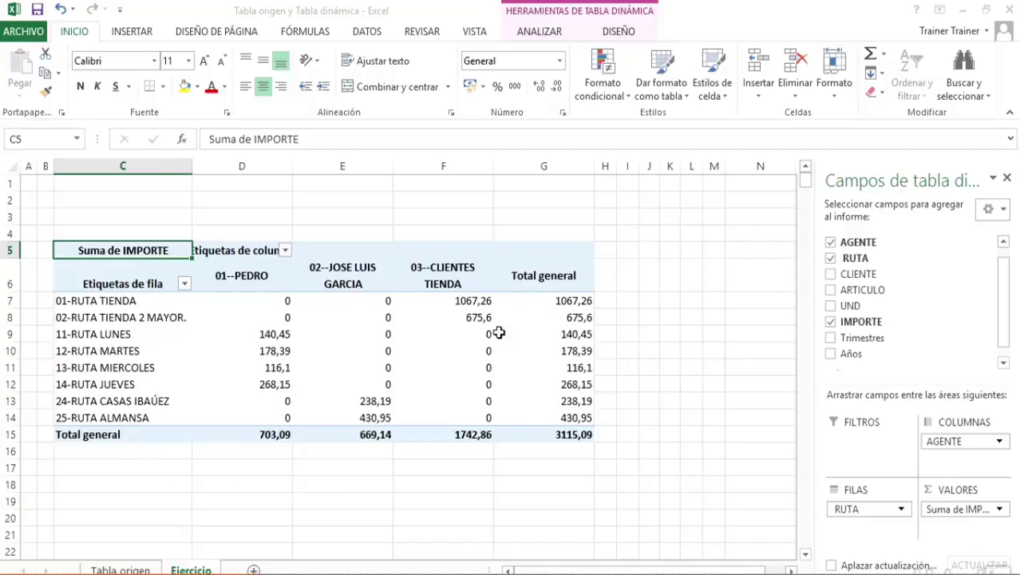
pyautogui.click(547, 300)
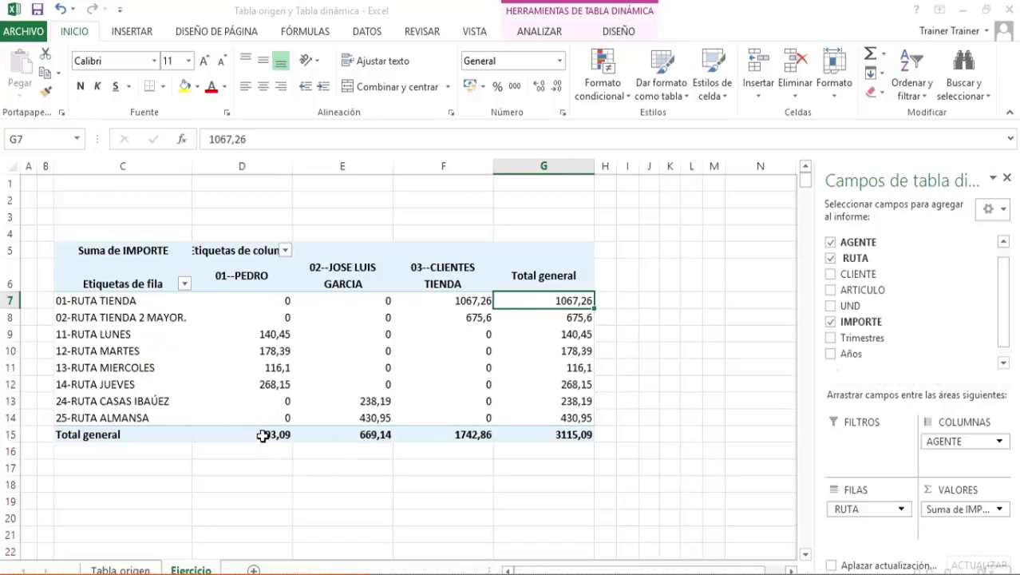
pyautogui.click(376, 350)
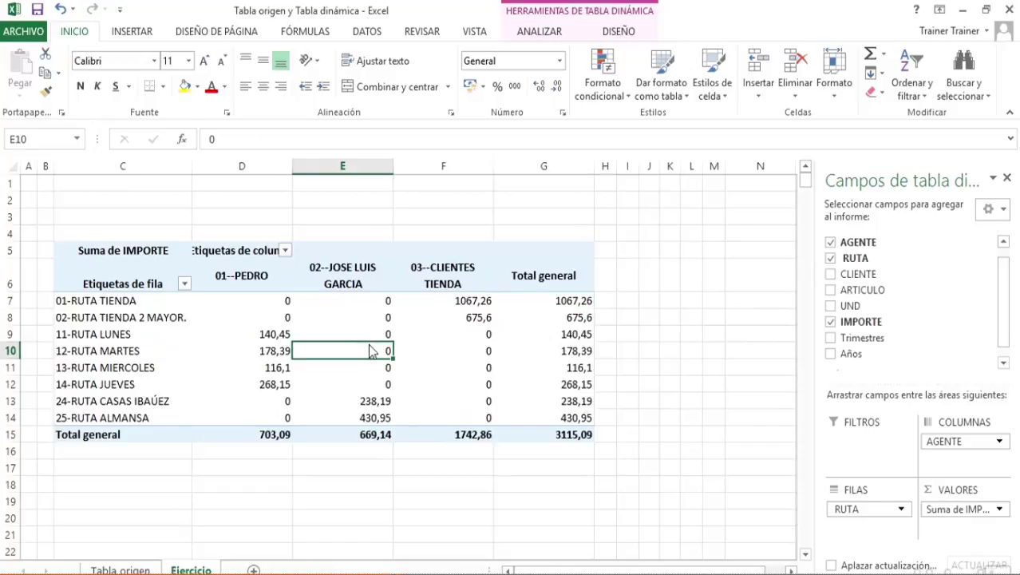
pyautogui.rightClick(379, 372)
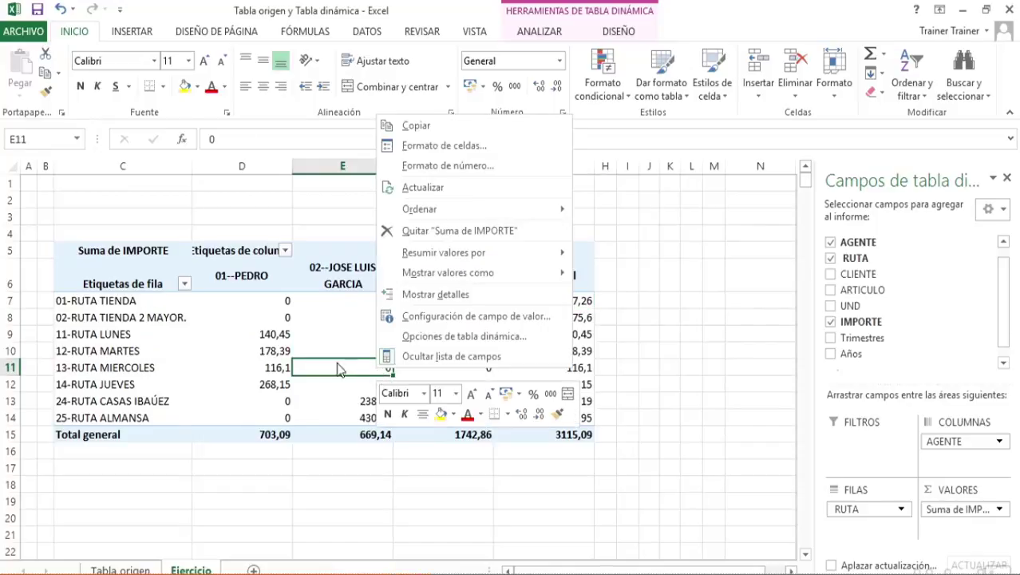
pyautogui.click(476, 336)
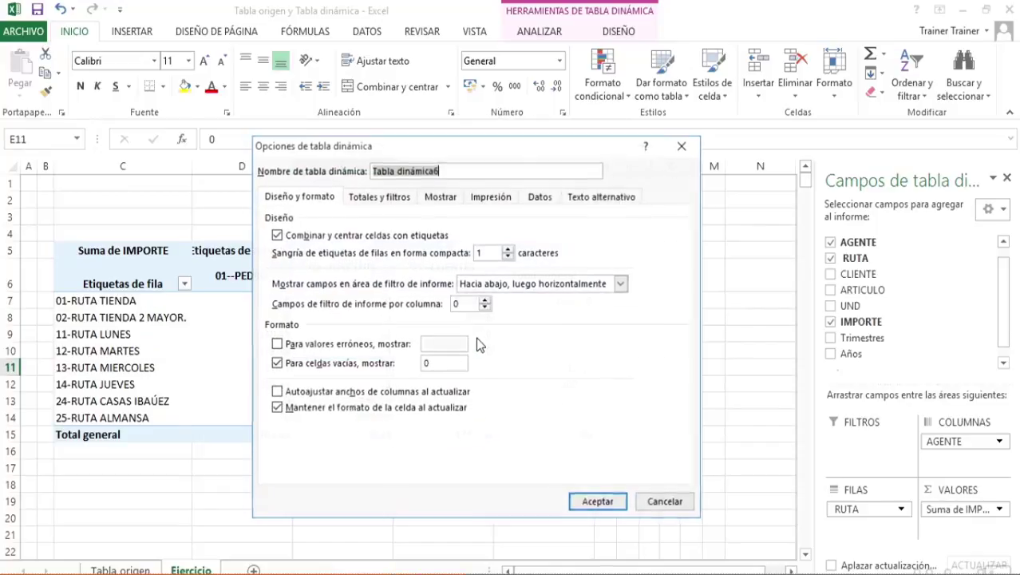
pyautogui.click(379, 197)
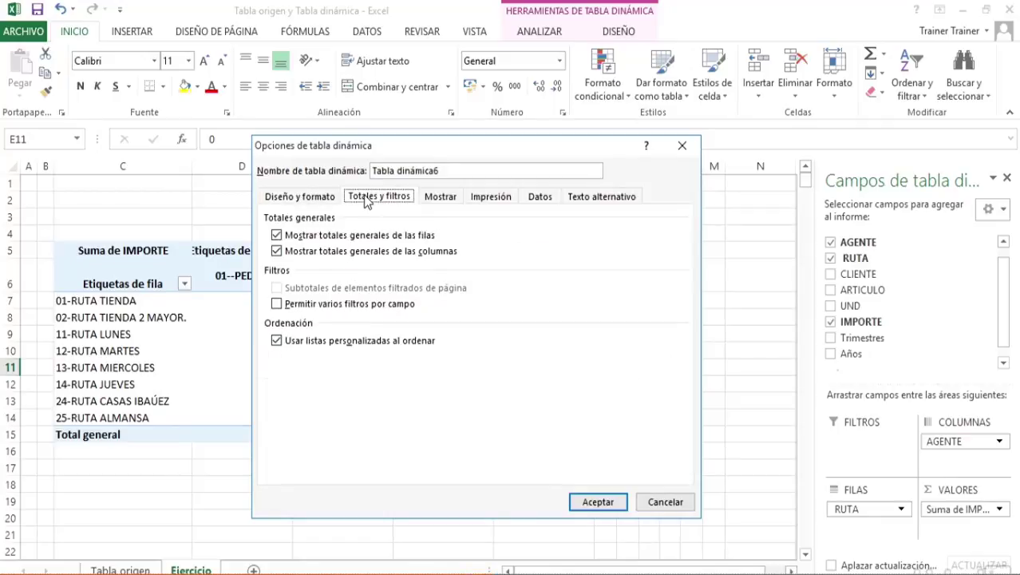
pyautogui.click(277, 235)
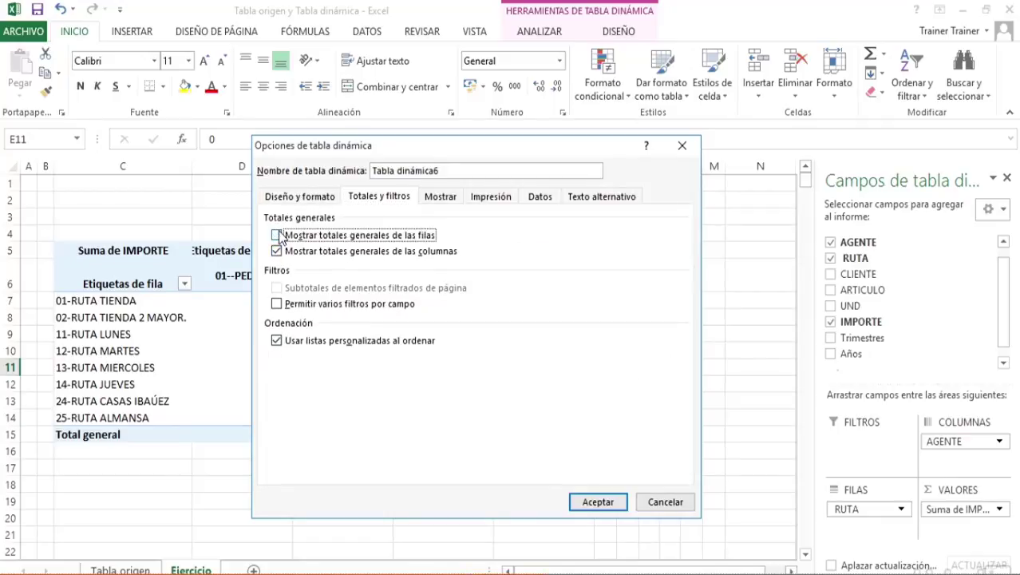
pyautogui.click(277, 251)
pyautogui.click(599, 502)
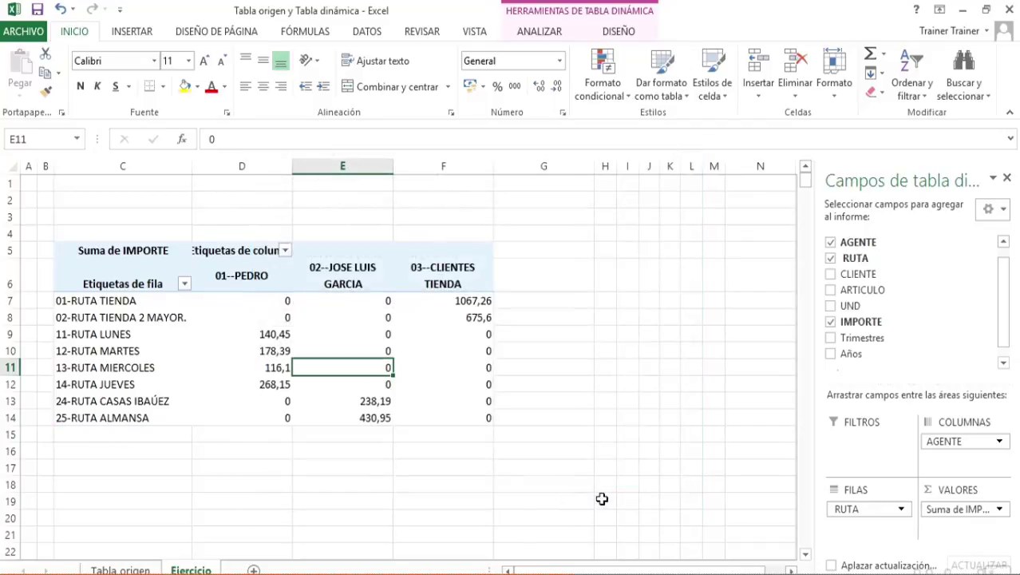
# Step: Turn the grand totals for rows back on in the pivot table options
pyautogui.rightClick(380, 337)
pyautogui.click(489, 561)
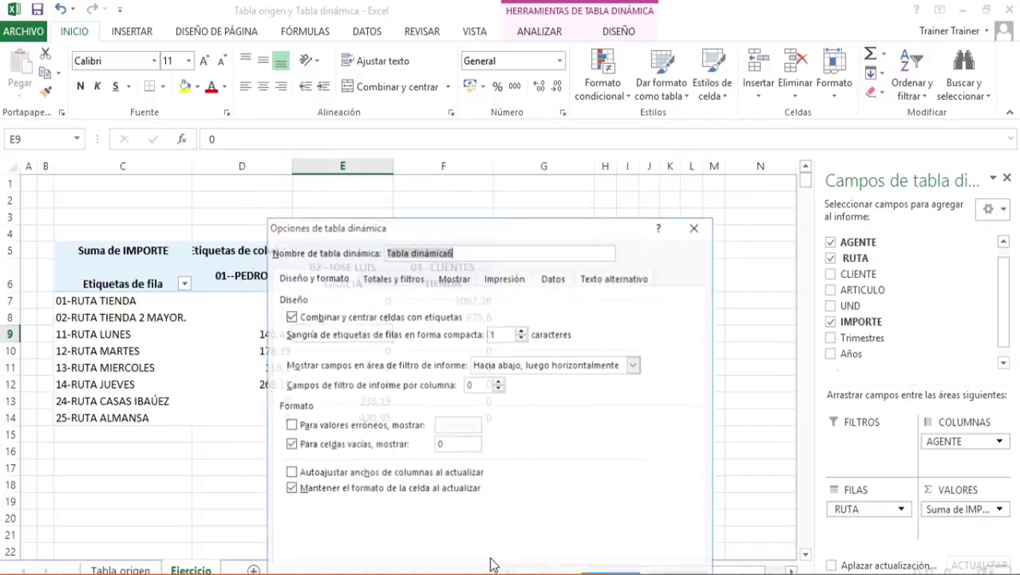
pyautogui.click(391, 281)
pyautogui.click(291, 317)
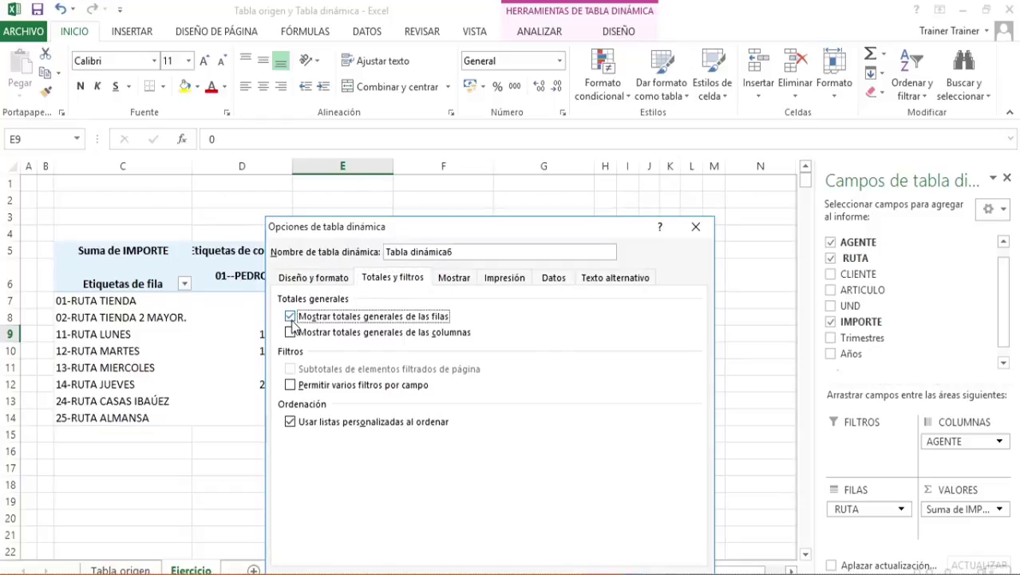
pyautogui.press('Return')
# Step: Enable grand totals for both rows and columns through the pivot table's design settings
pyautogui.click(467, 369)
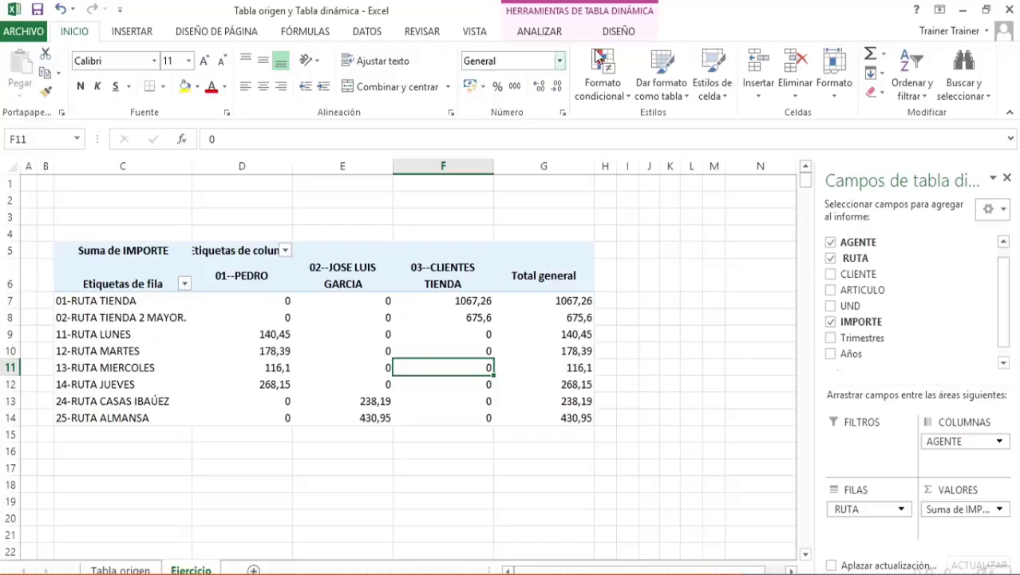
pyautogui.click(616, 32)
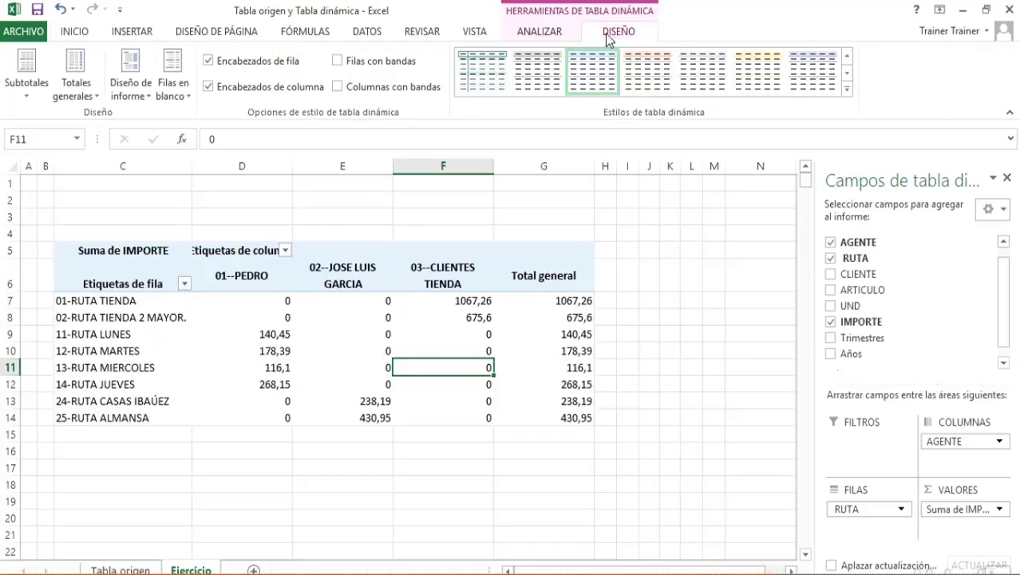
pyautogui.click(87, 95)
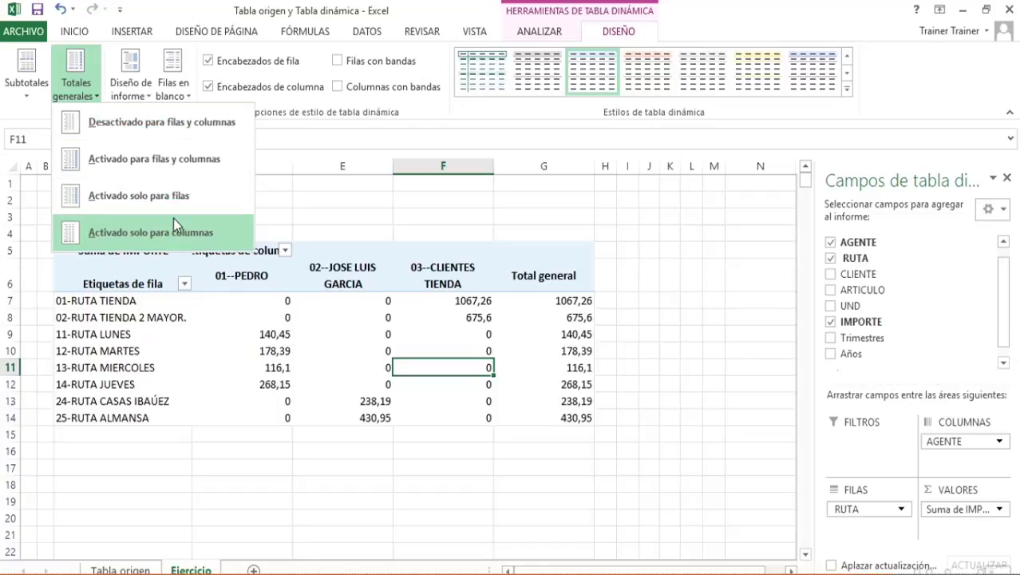
pyautogui.click(171, 159)
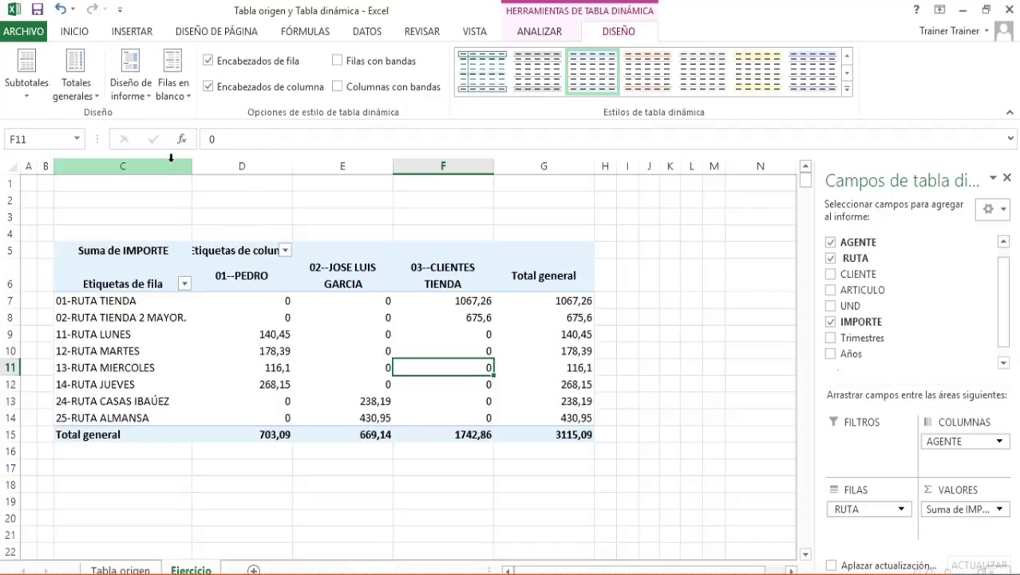
# Step: Review the pivot table's display options, including the expand and collapse buttons setting, leaving them as they are
pyautogui.moveTo(239, 347)
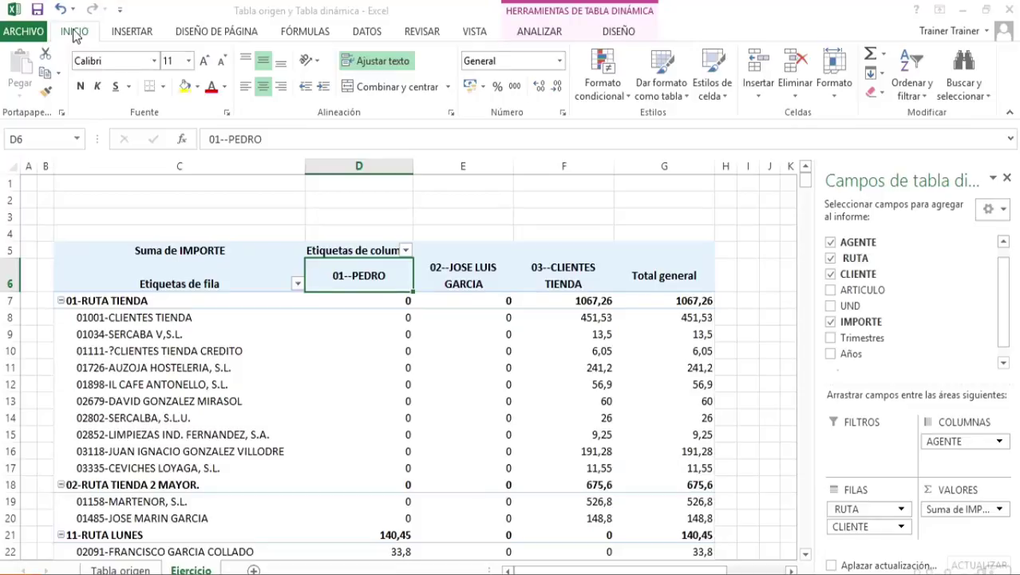
pyautogui.rightClick(349, 350)
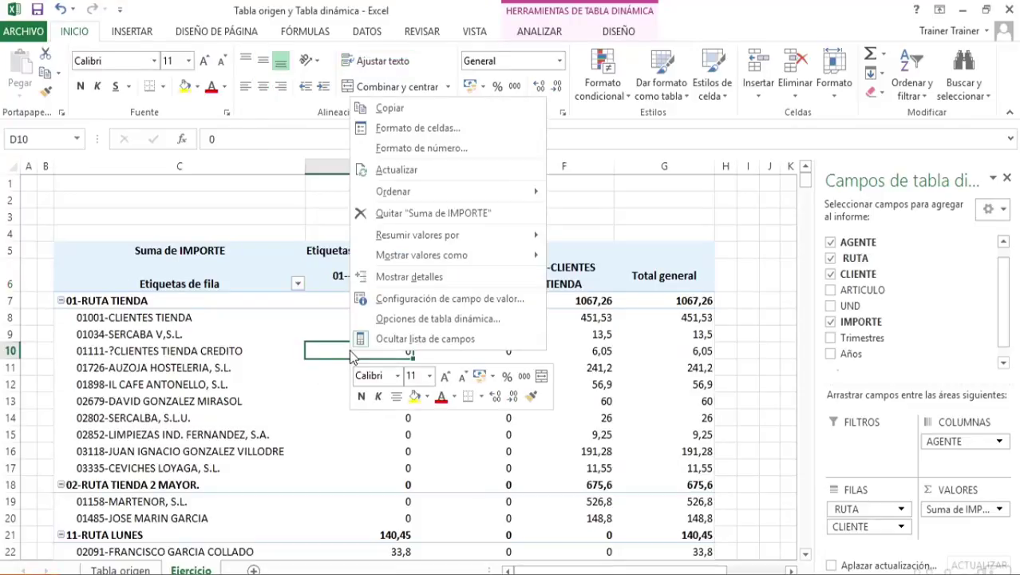
pyautogui.click(423, 319)
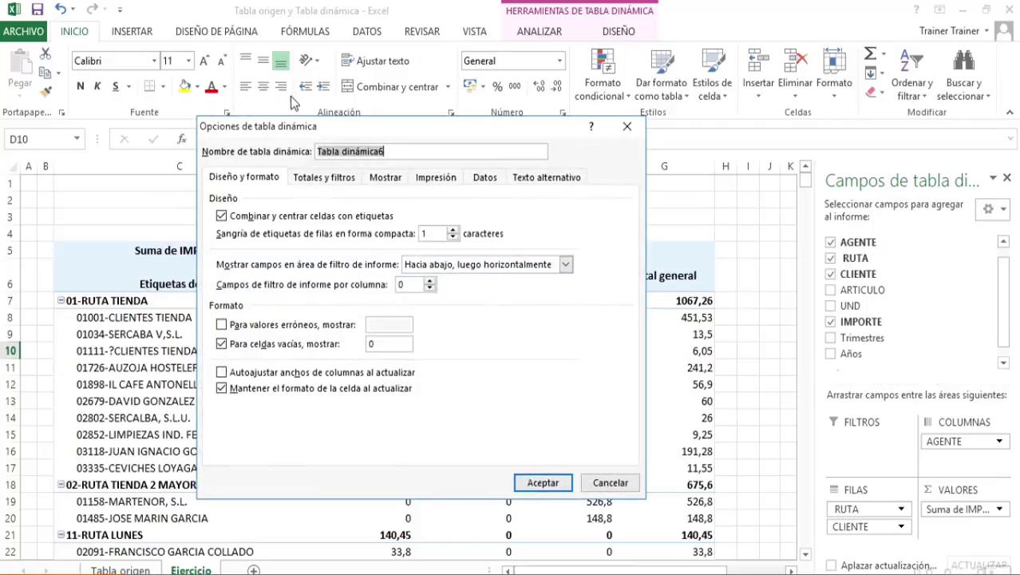
pyautogui.moveTo(369, 127); pyautogui.dragTo(406, 82)
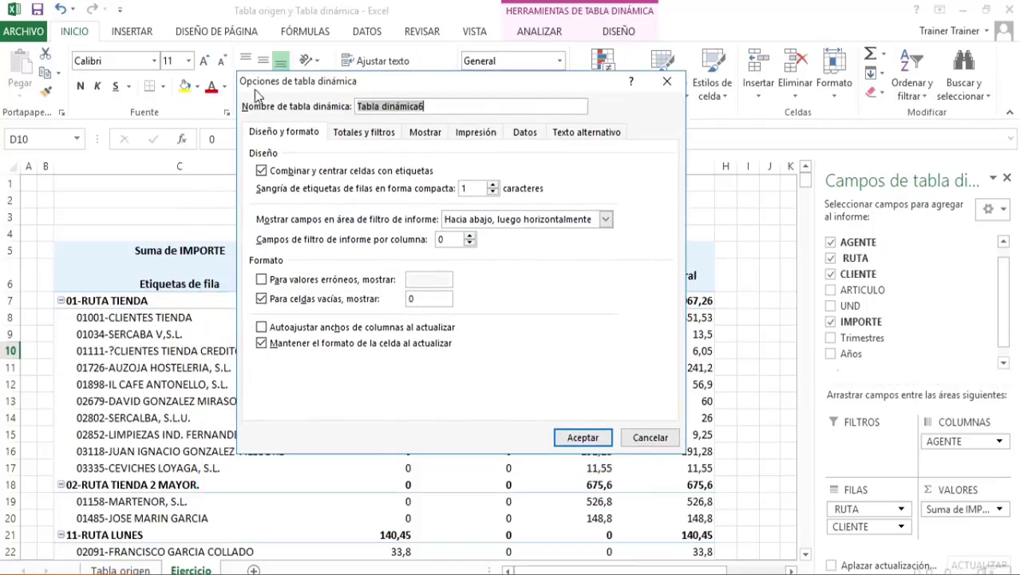
pyautogui.click(427, 133)
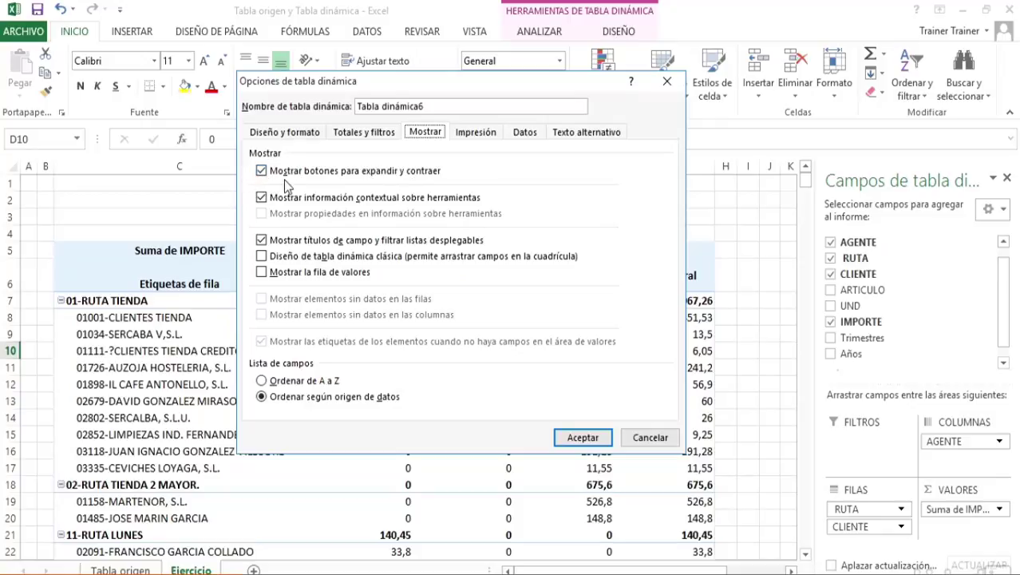
pyautogui.click(582, 438)
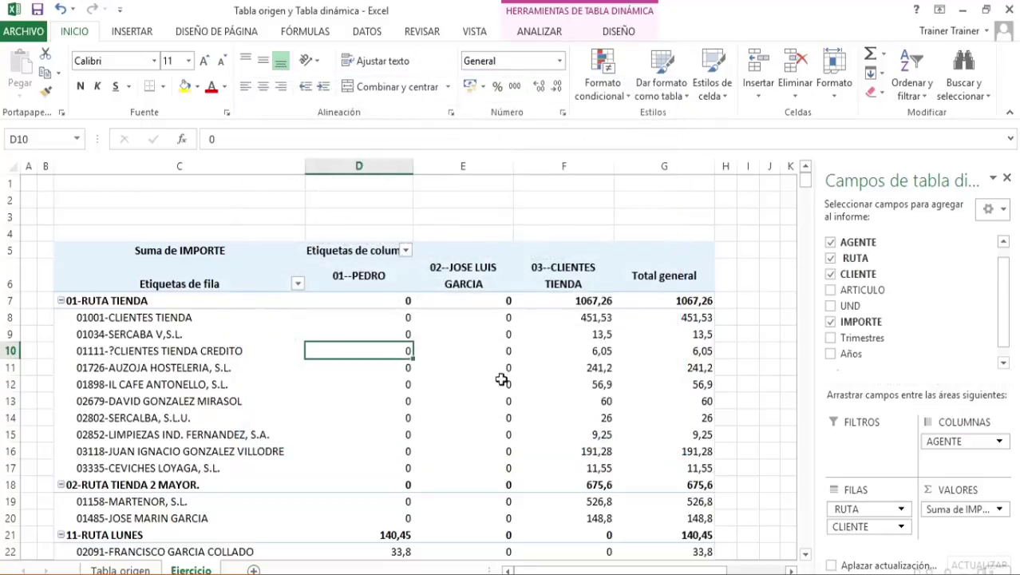
# Step: Collapse the 01-RUTA TIENDA group to hide its clients and expand it again
pyautogui.click(141, 300)
pyautogui.click(145, 486)
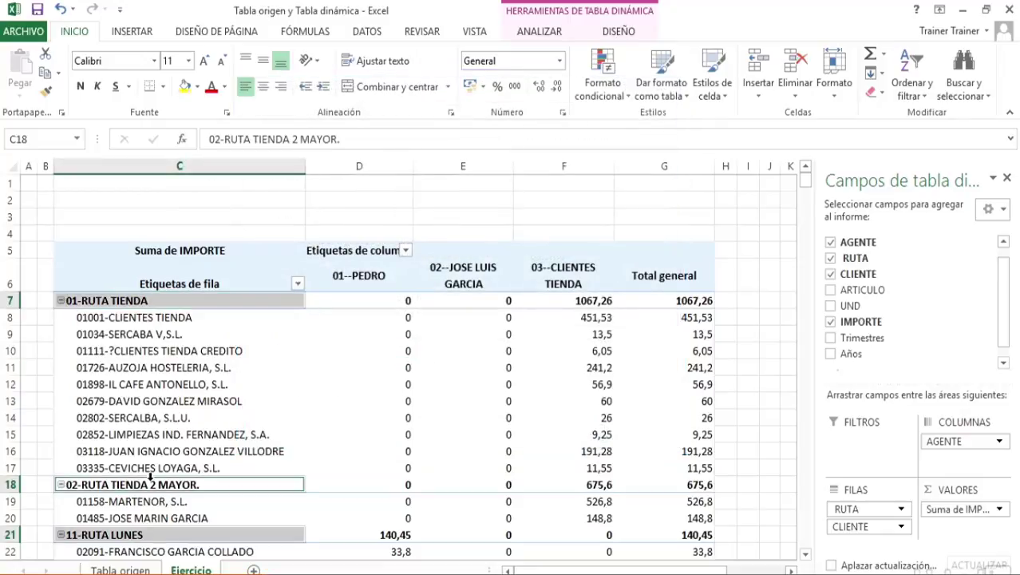
pyautogui.click(84, 299)
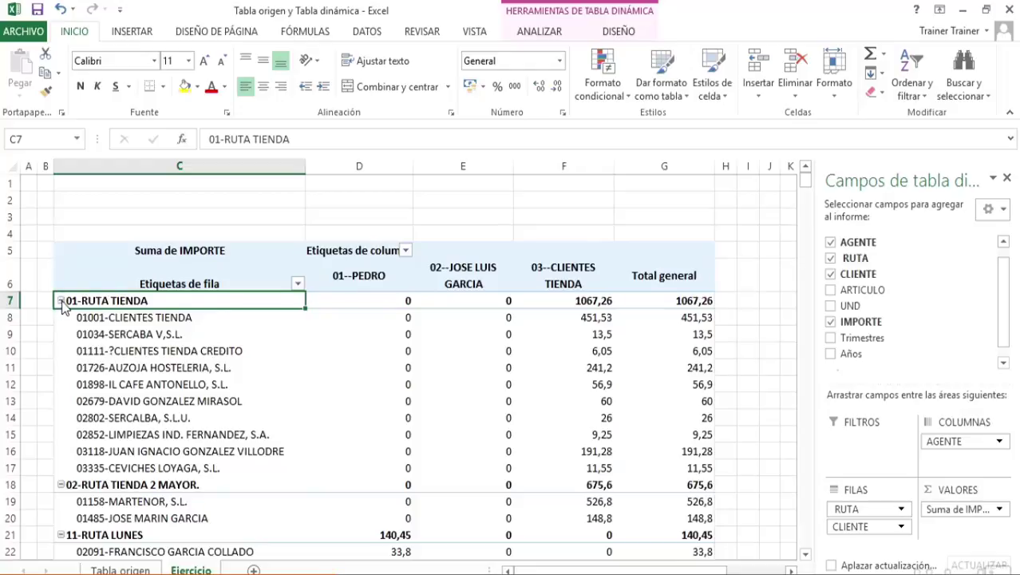
pyautogui.click(61, 301)
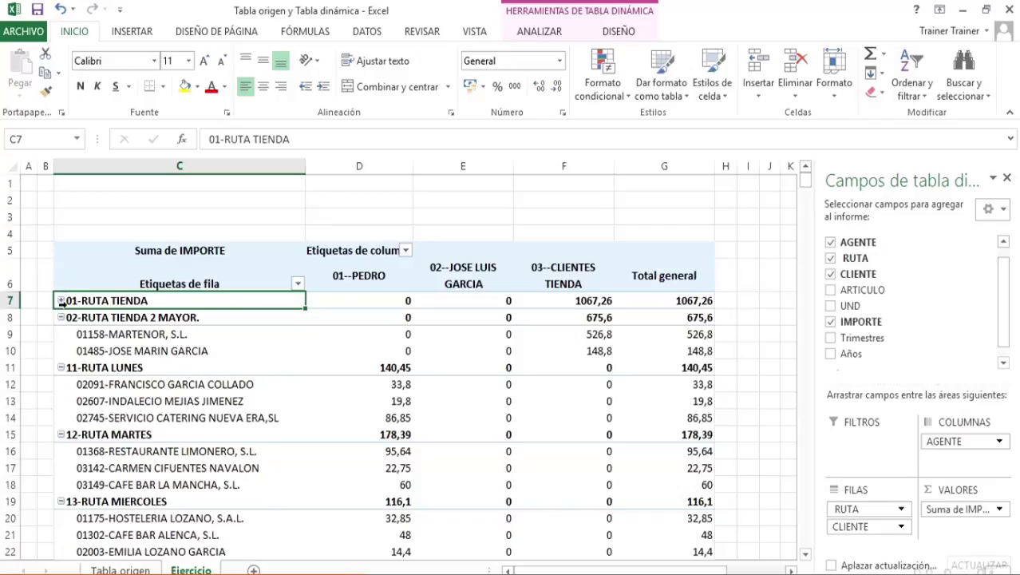
pyautogui.click(61, 301)
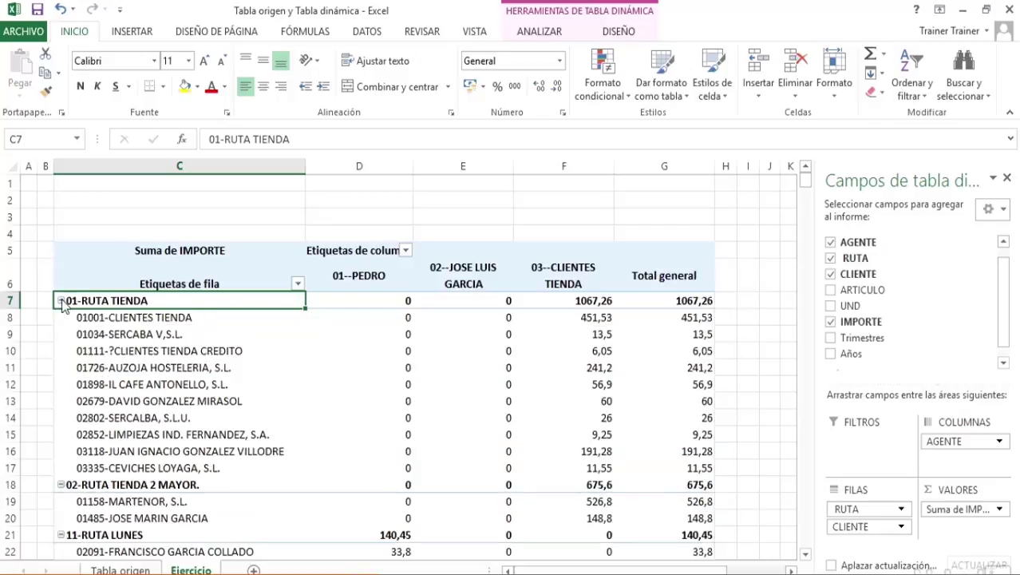
# Step: Turn off the expand and collapse buttons in the pivot table's display options
pyautogui.rightClick(166, 321)
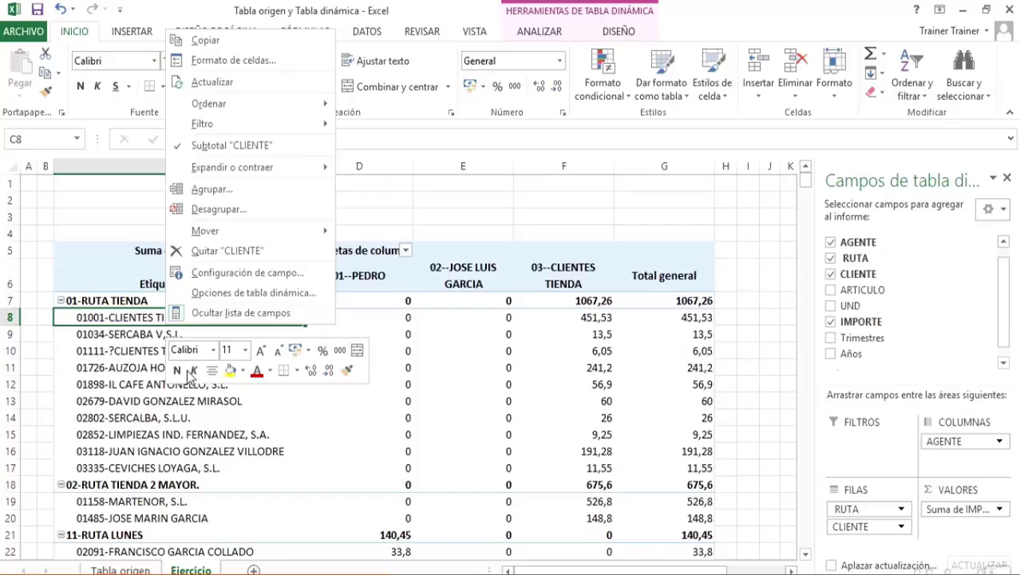
pyautogui.click(245, 292)
pyautogui.click(210, 150)
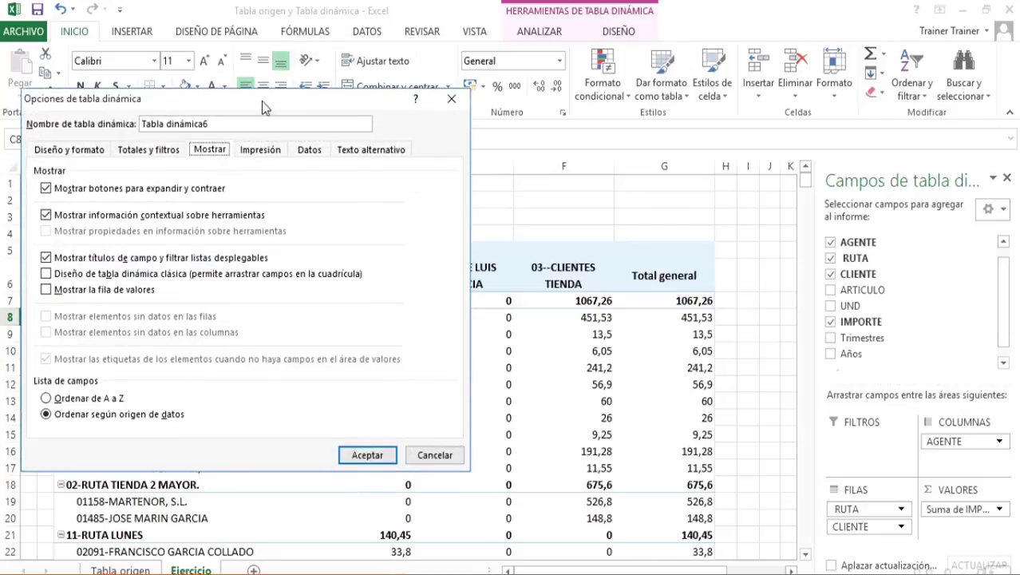
pyautogui.moveTo(267, 101); pyautogui.dragTo(599, 177)
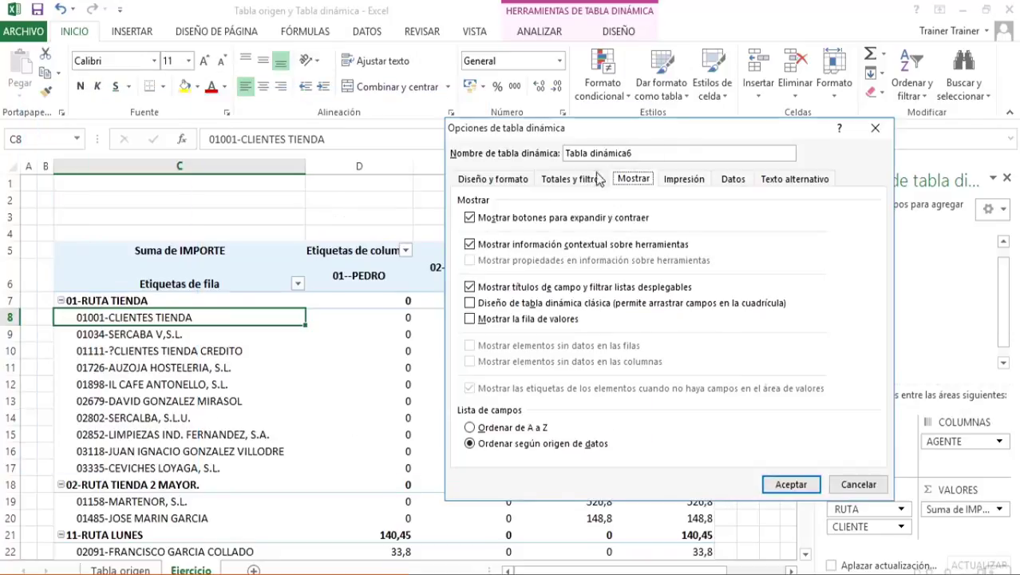
pyautogui.click(470, 218)
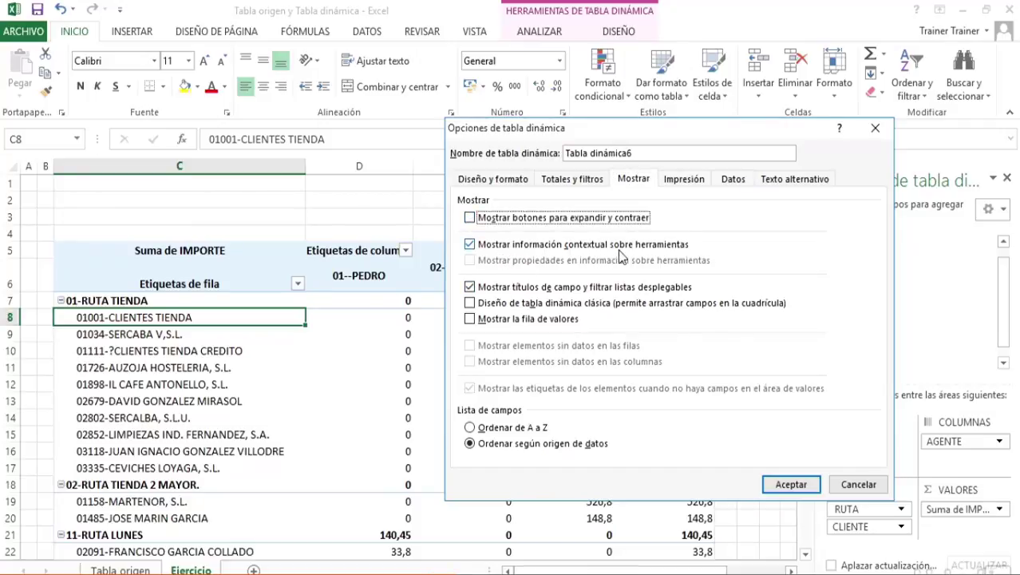
pyautogui.click(795, 486)
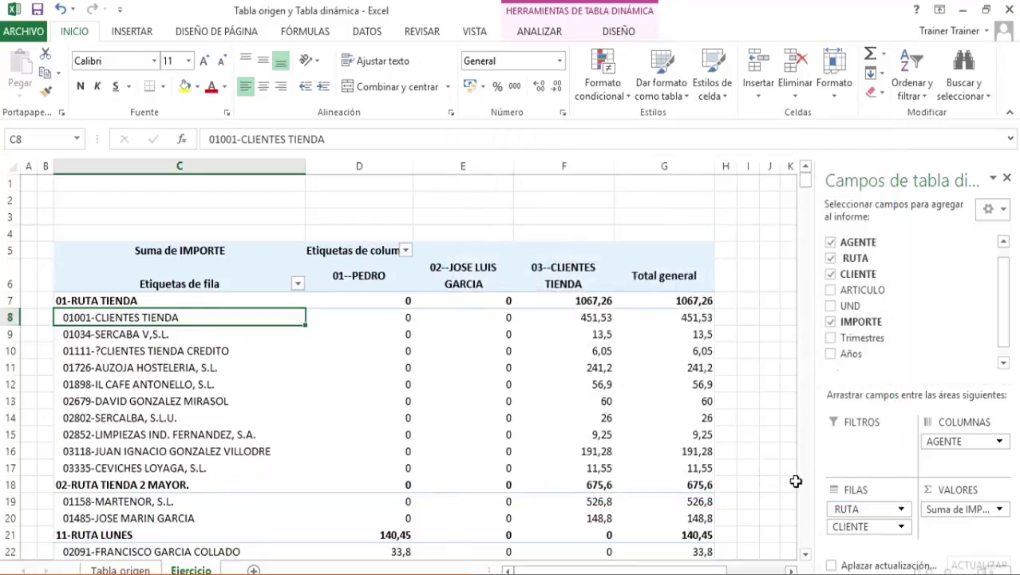
# Step: Turn off the contextual tooltips for the pivot table's cells in its display options
pyautogui.moveTo(476, 316)
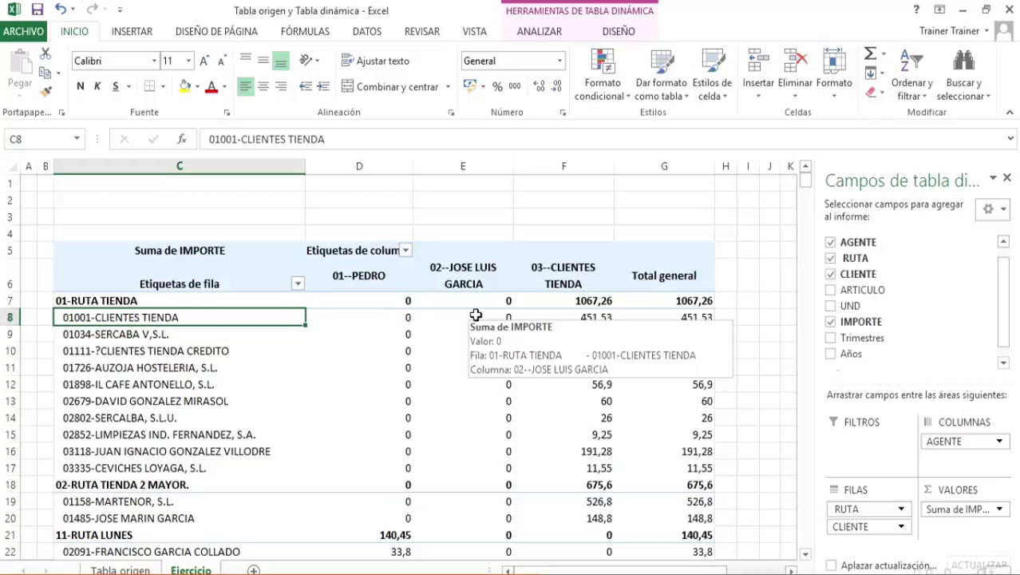
pyautogui.click(419, 330)
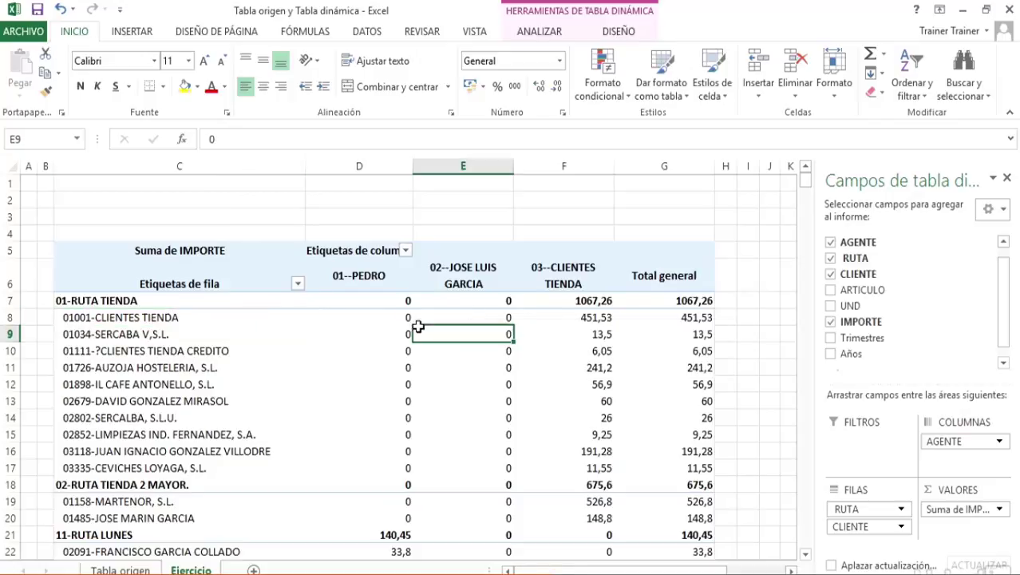
pyautogui.rightClick(419, 330)
pyautogui.click(505, 549)
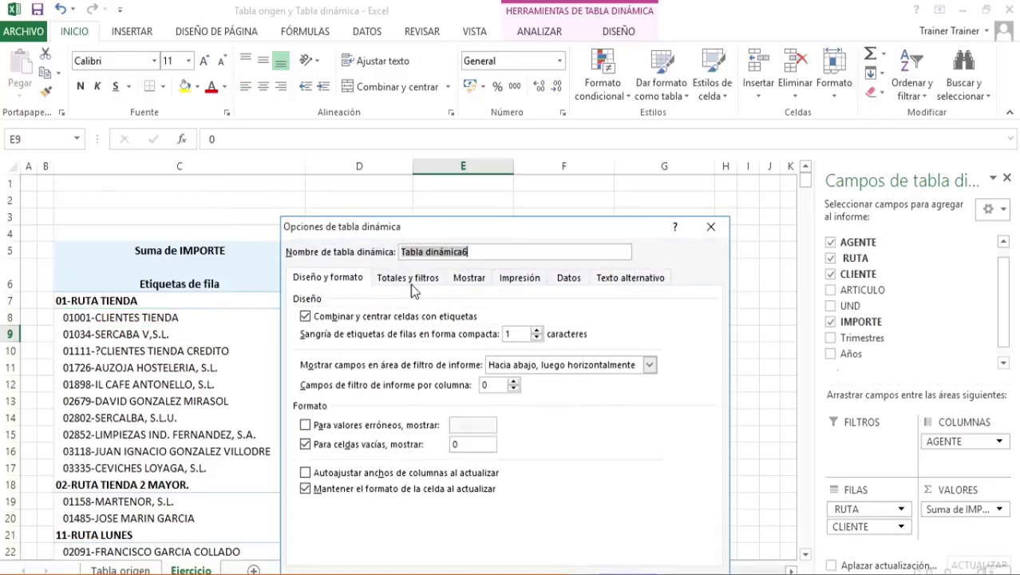
pyautogui.click(470, 278)
pyautogui.click(306, 344)
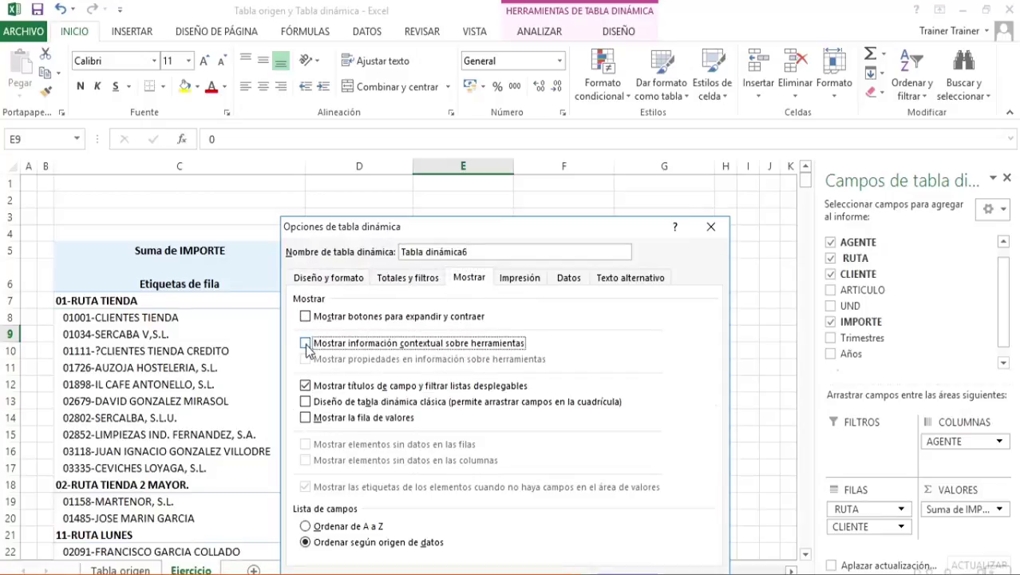
pyautogui.press('Return')
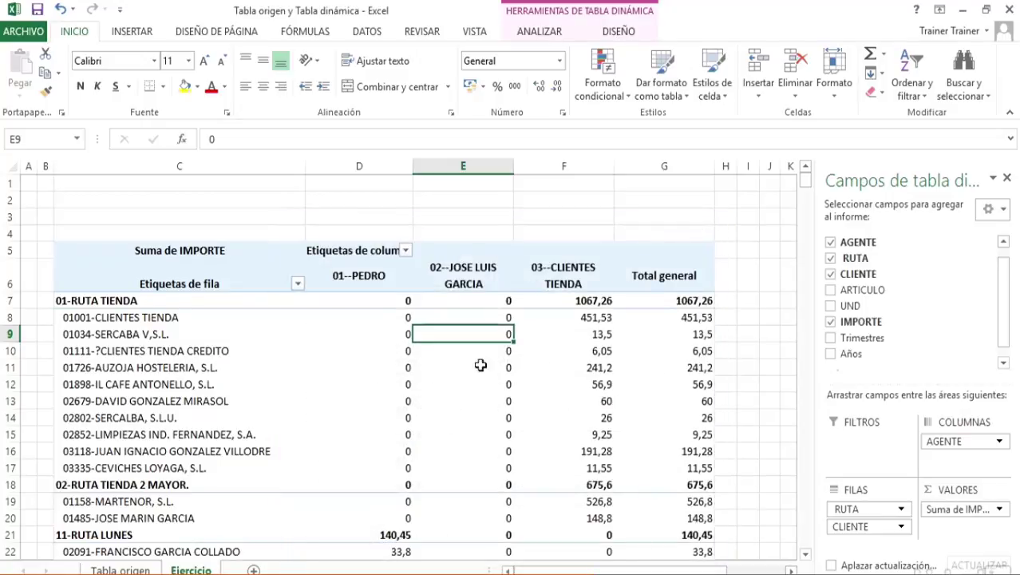
# Step: Hide the pivot table's field captions and filter drop-downs through its display options
pyautogui.rightClick(379, 366)
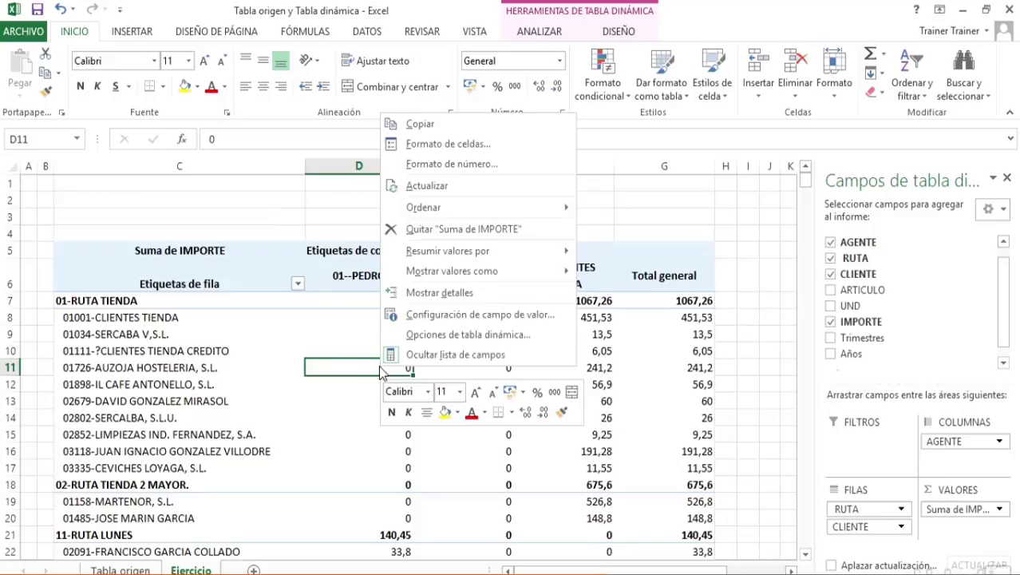
pyautogui.click(424, 334)
pyautogui.click(390, 196)
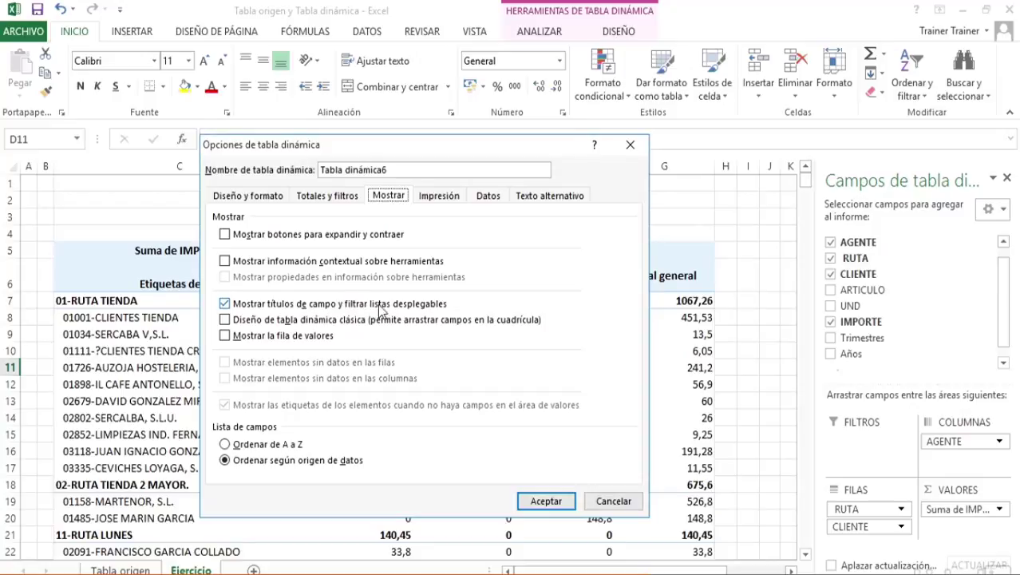
pyautogui.moveTo(336, 145); pyautogui.dragTo(669, 29)
pyautogui.click(557, 187)
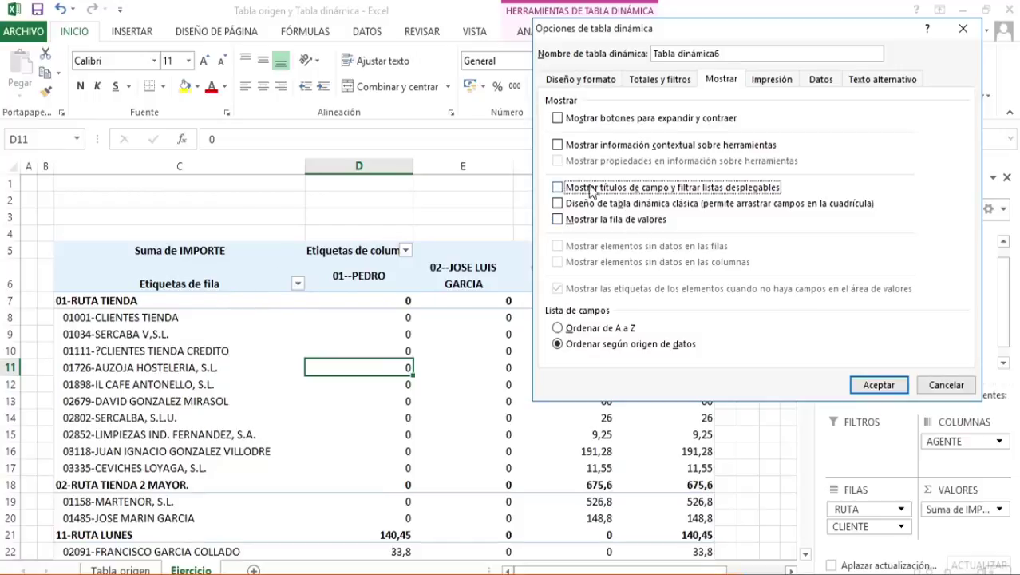
pyautogui.click(870, 384)
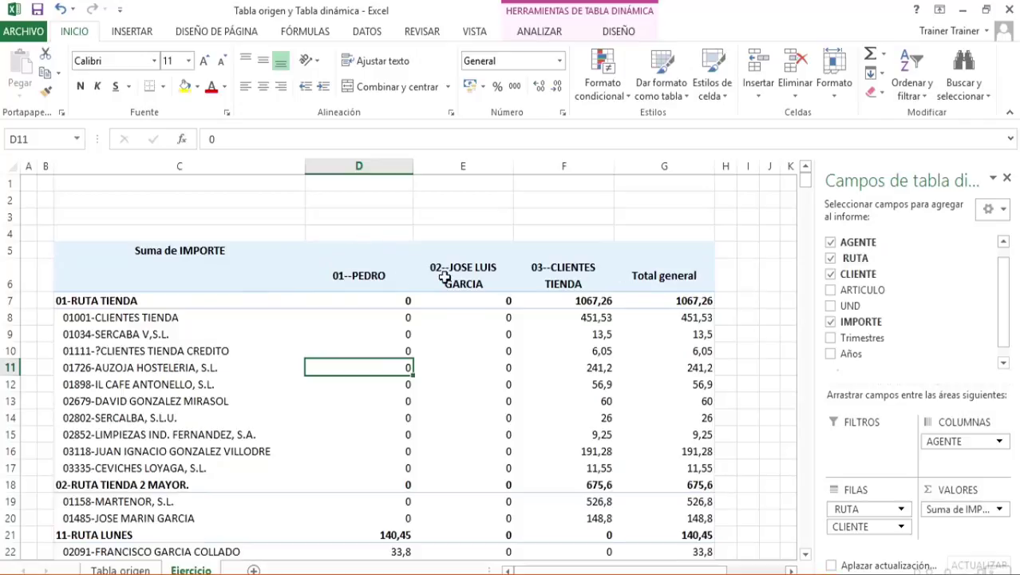
# Step: Show the pivot table's field captions and filter drop-downs again through its display options
pyautogui.rightClick(416, 320)
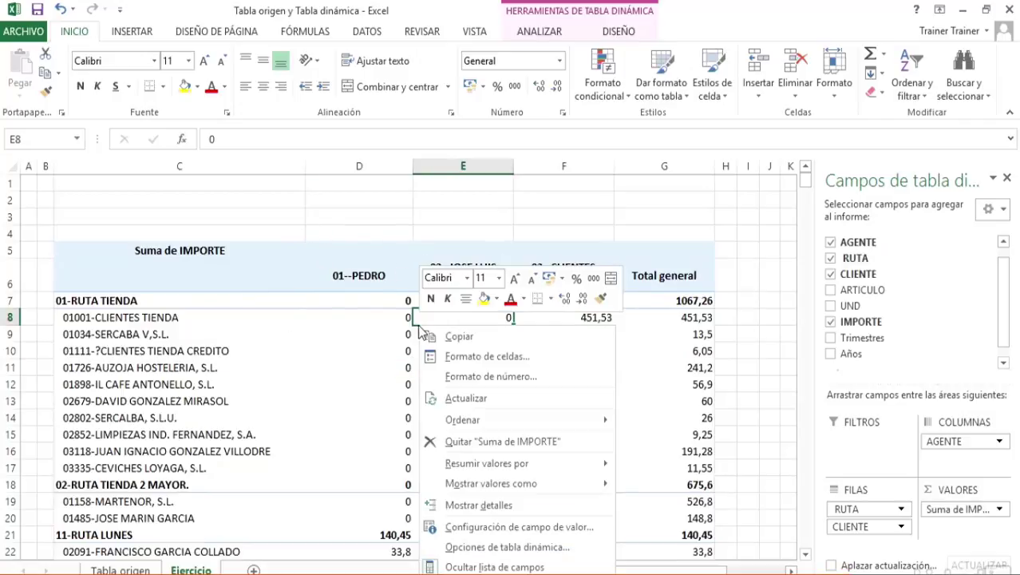
pyautogui.click(496, 545)
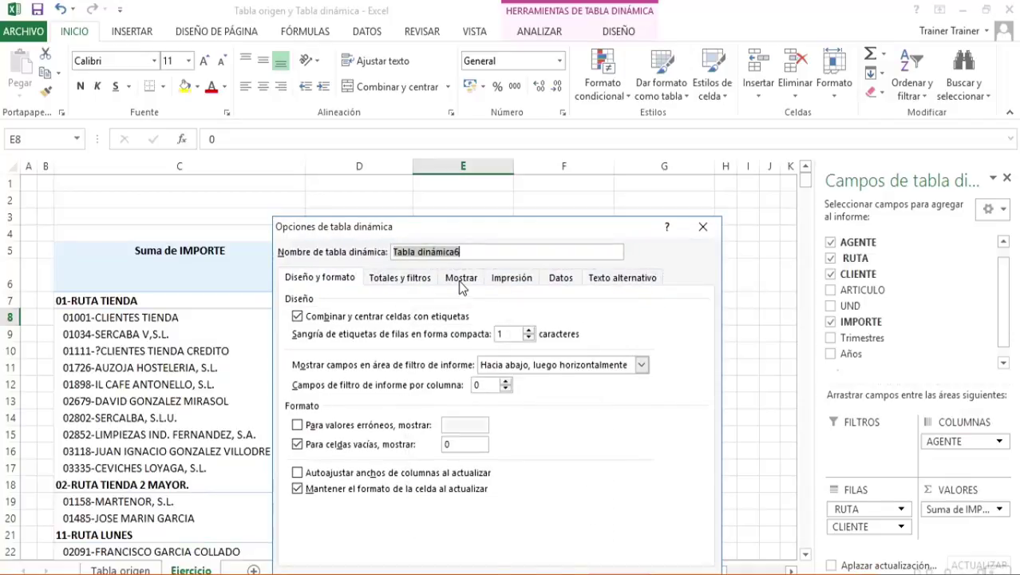
pyautogui.press('Return')
# Step: Filter the row labels by RUTA to 01-RUTA TIENDA, 02-RUTA TIENDA 2 MAYOR. and 11-RUTA LUNES, and look over the filtered table
pyautogui.click(177, 280)
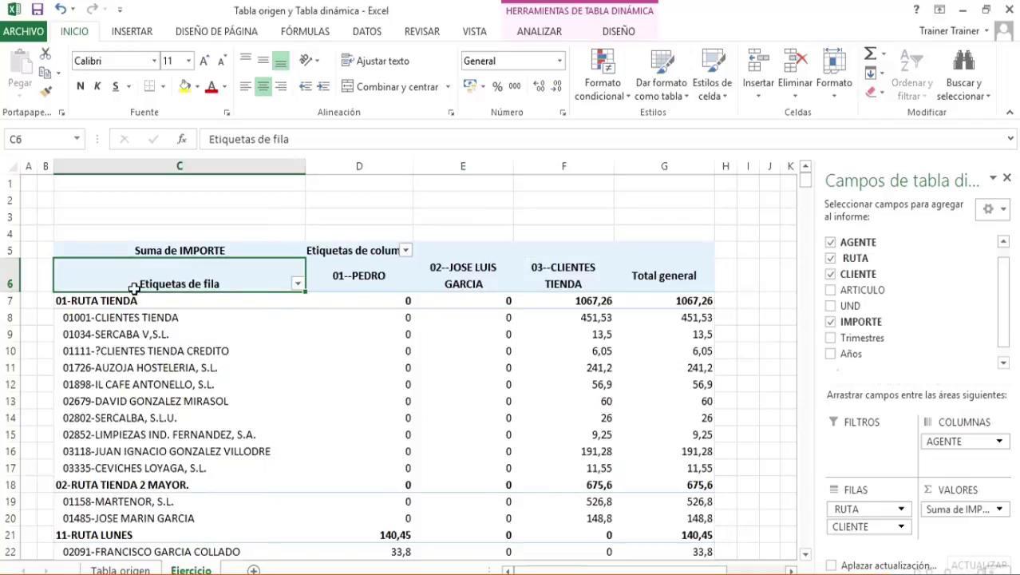
pyautogui.click(297, 285)
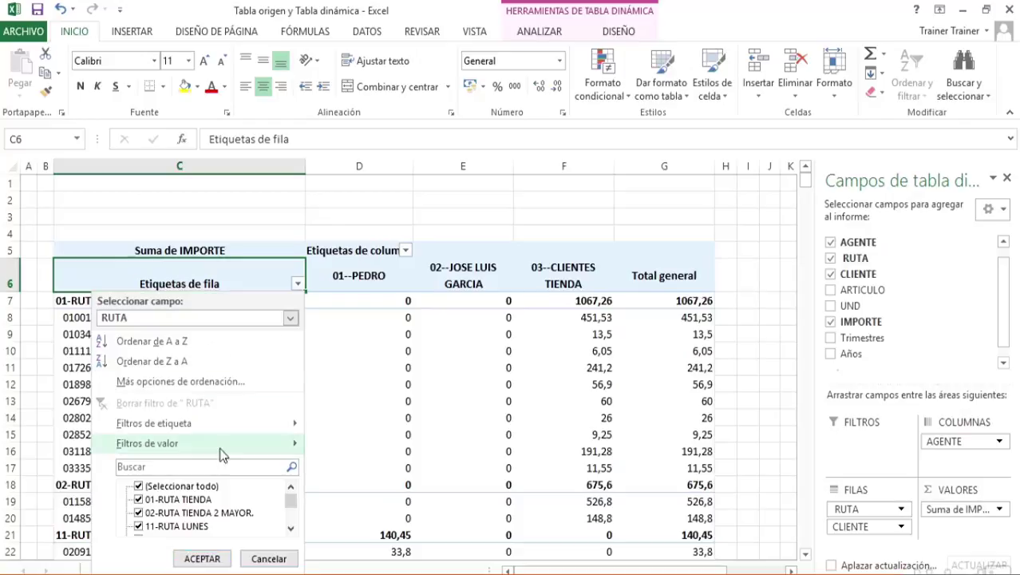
pyautogui.scroll(-2, 291, 498)
pyautogui.scroll(2, 292, 498)
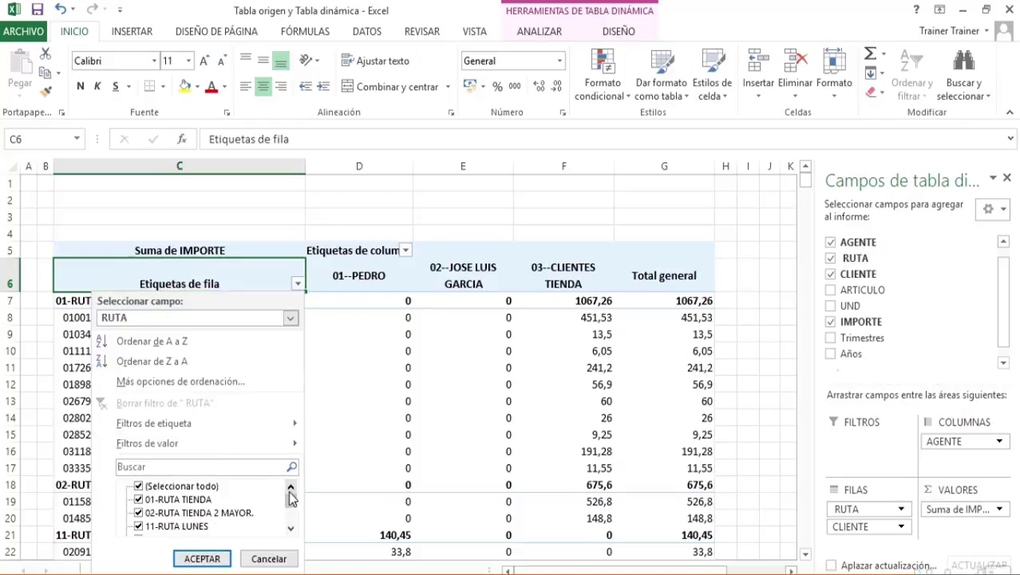
pyautogui.click(139, 486)
pyautogui.click(139, 499)
pyautogui.click(139, 513)
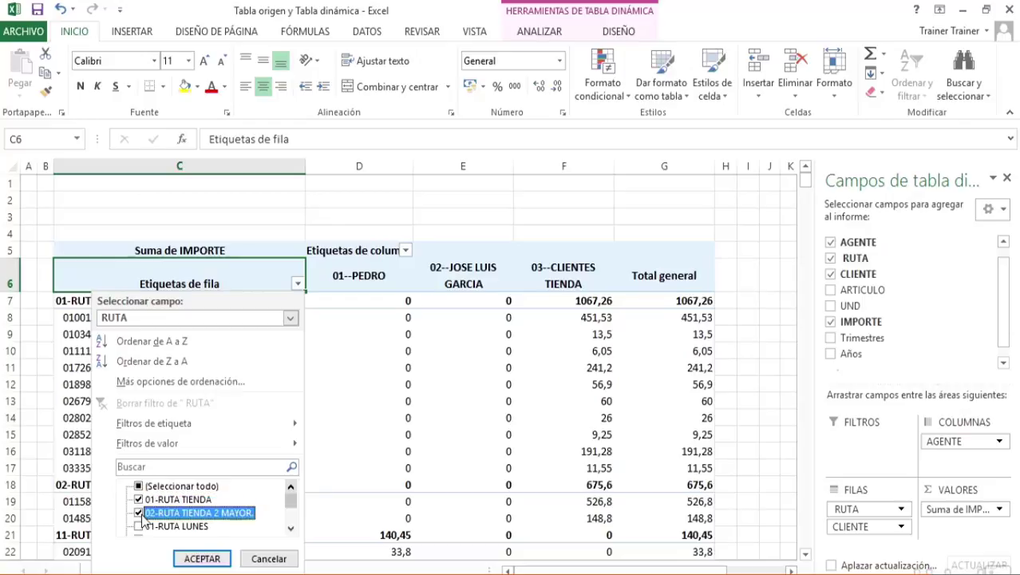
pyautogui.click(139, 526)
pyautogui.scroll(-1, 292, 504)
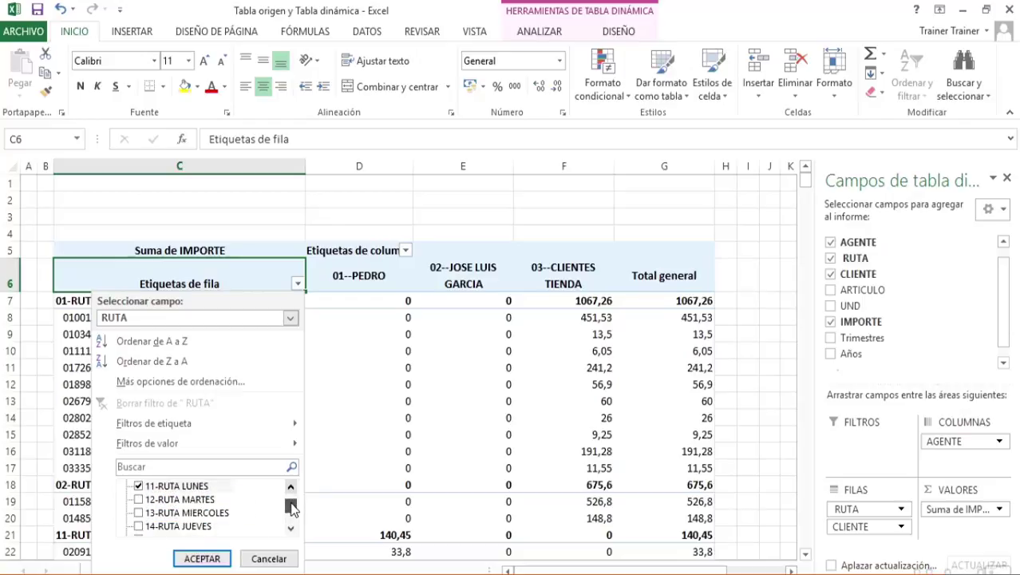
pyautogui.scroll(1, 292, 504)
pyautogui.click(202, 558)
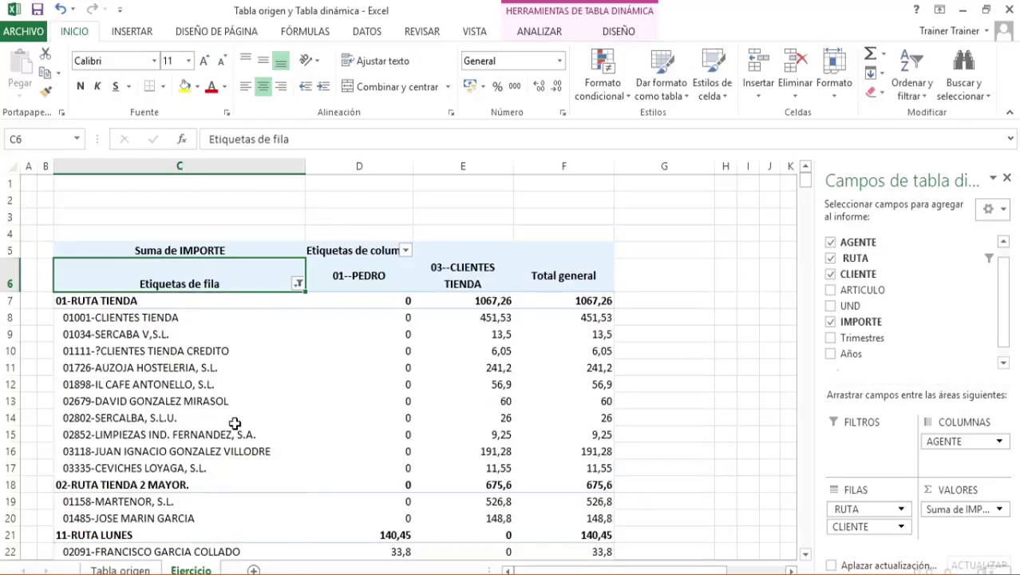
pyautogui.scroll(-4, 194, 400)
pyautogui.scroll(4, 196, 403)
pyautogui.scroll(-1, 195, 404)
pyautogui.scroll(1, 196, 401)
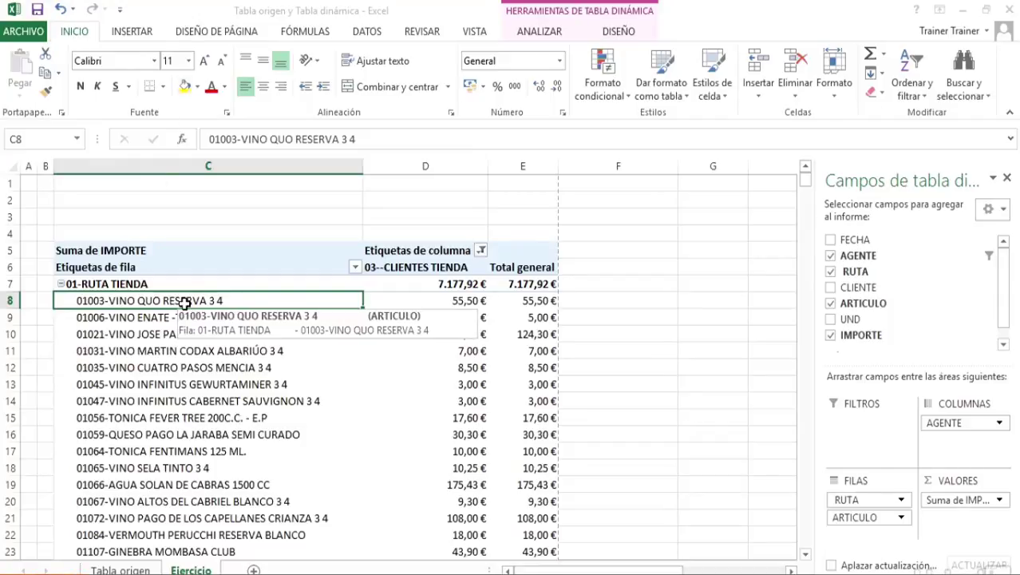
# Step: Enable printing of the expand and collapse buttons in the RUTA and ARTICULO pivot table's printing options
pyautogui.click(216, 334)
pyautogui.rightClick(218, 334)
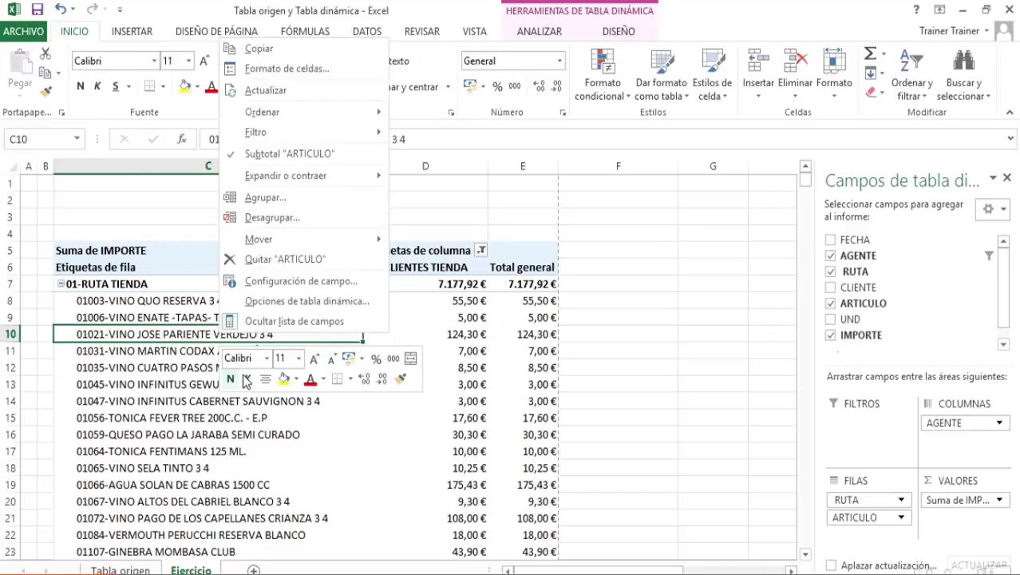
pyautogui.click(291, 303)
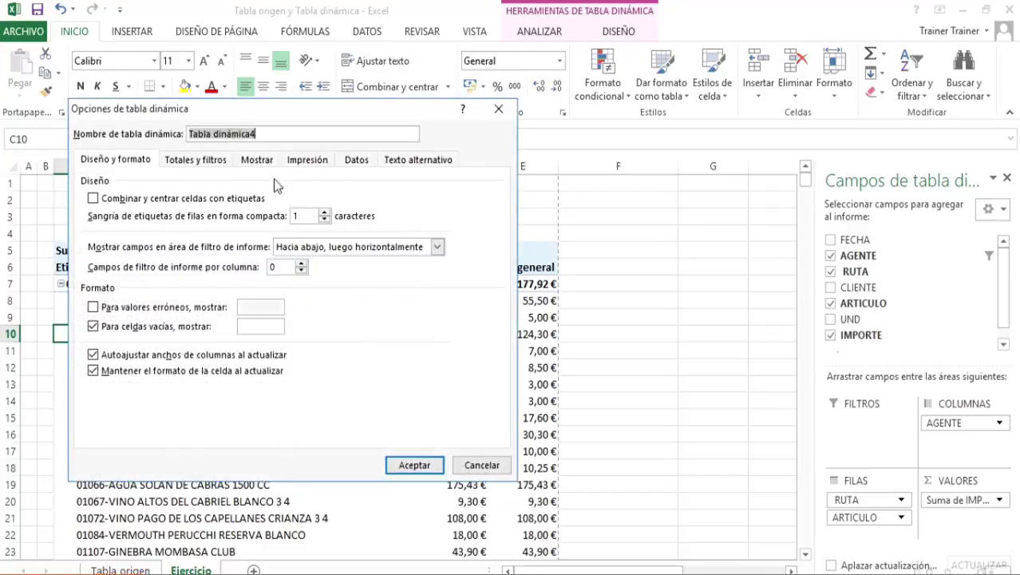
pyautogui.click(311, 162)
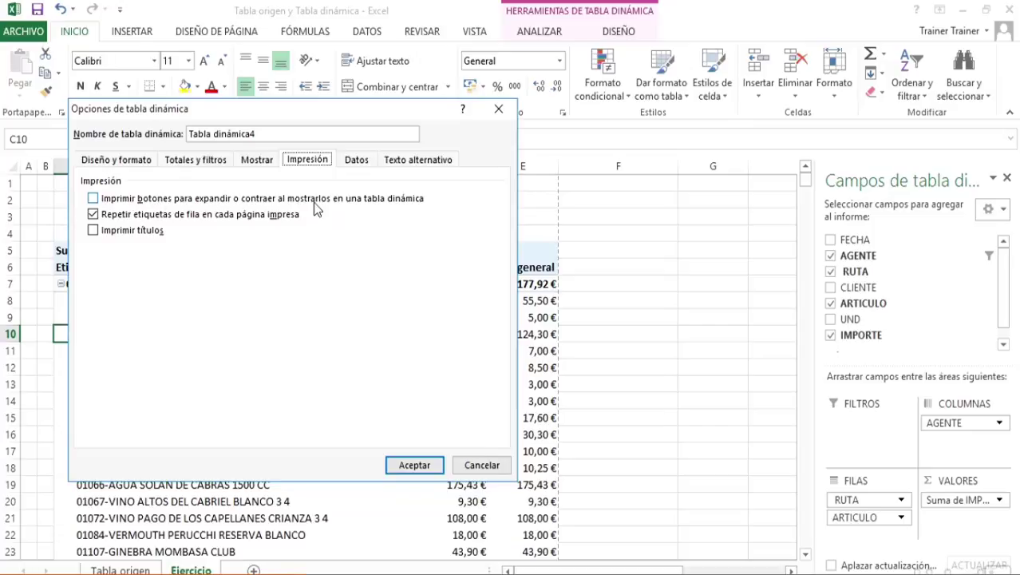
pyautogui.click(104, 200)
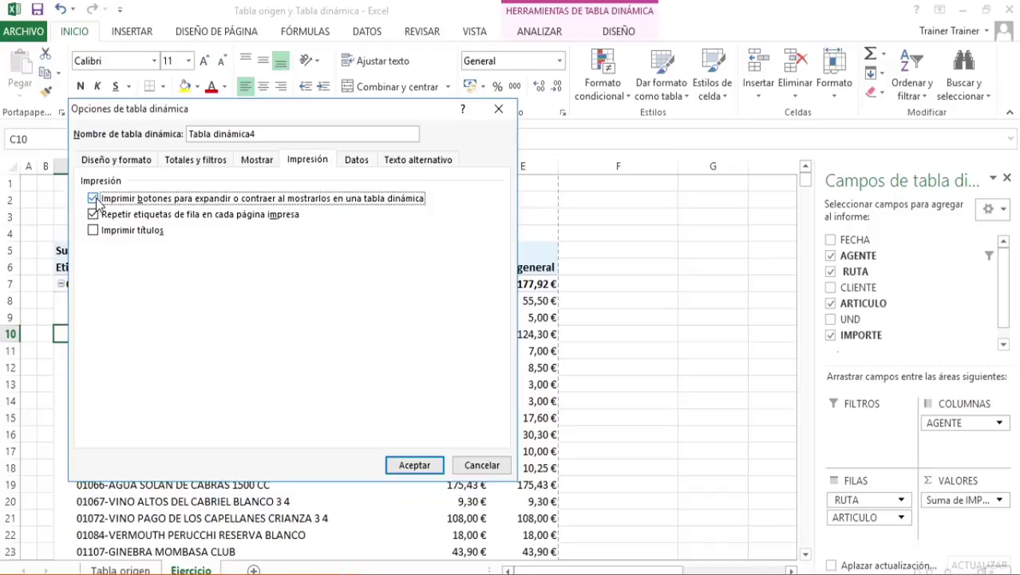
pyautogui.click(414, 466)
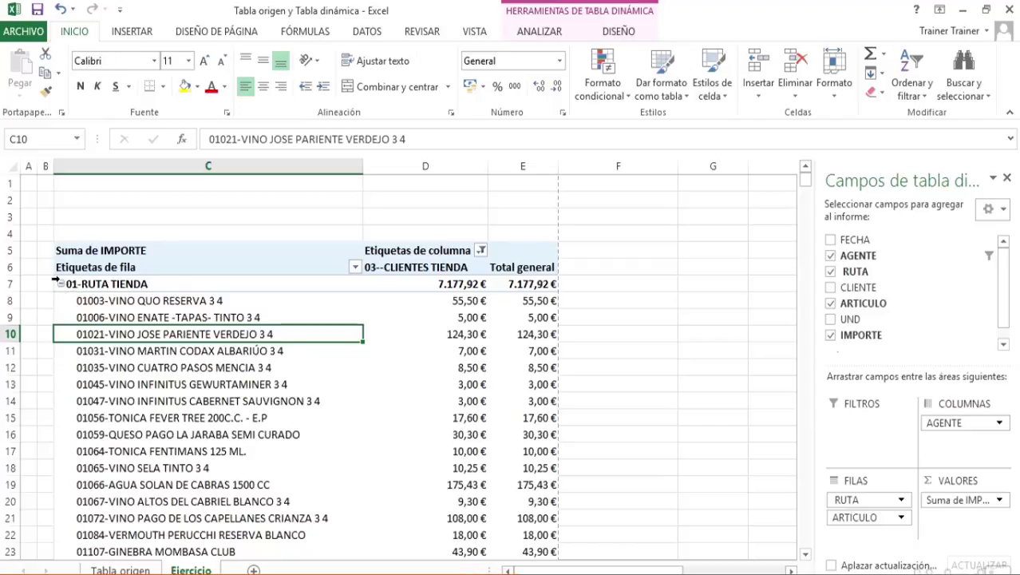
# Step: Review the pivot table's printing options and accept them with row labels repeated on each printed page and print titles off
pyautogui.rightClick(229, 297)
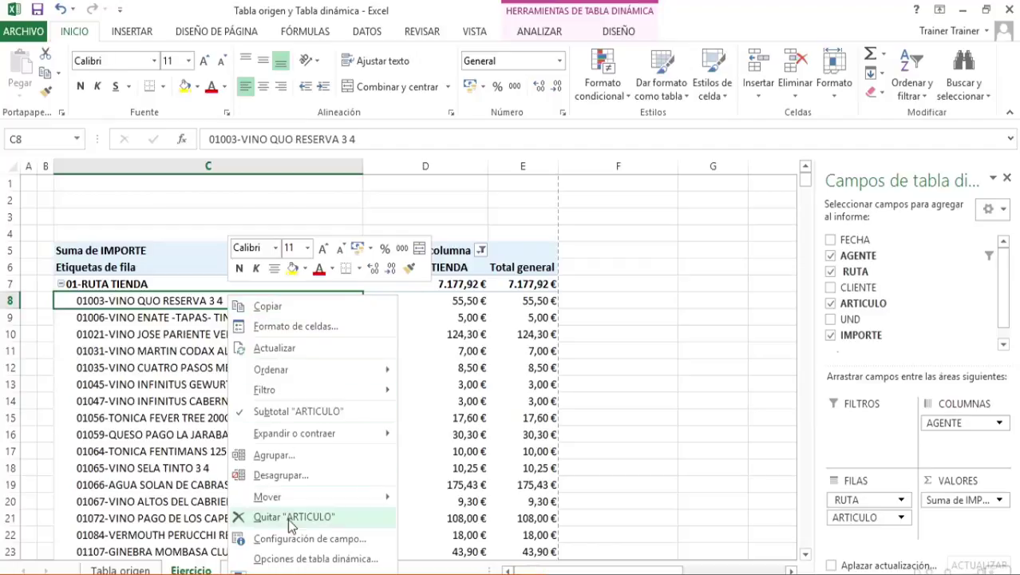
pyautogui.click(295, 559)
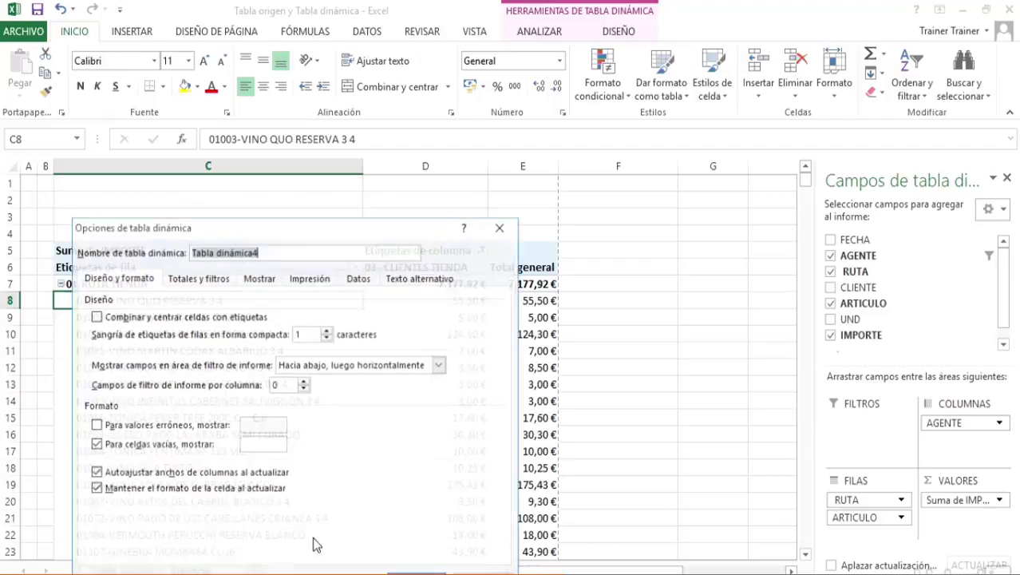
pyautogui.click(309, 277)
pyautogui.moveTo(262, 227); pyautogui.dragTo(369, 90)
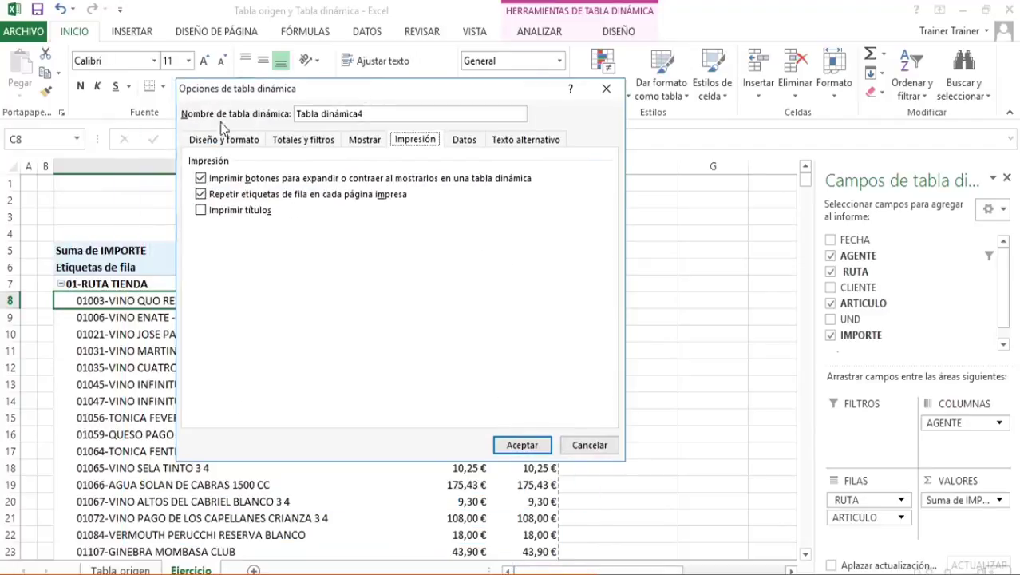
pyautogui.click(201, 213)
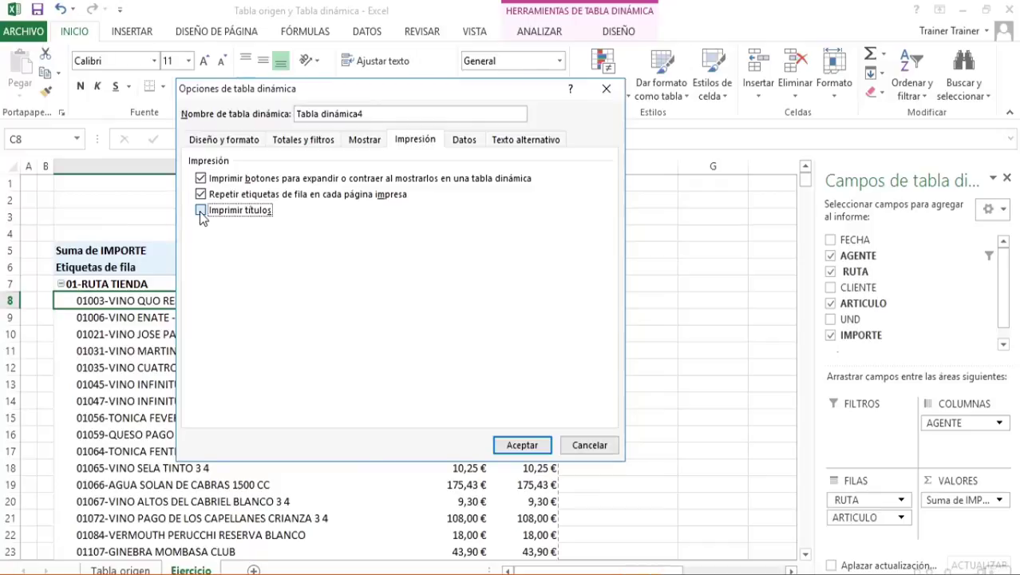
pyautogui.click(504, 445)
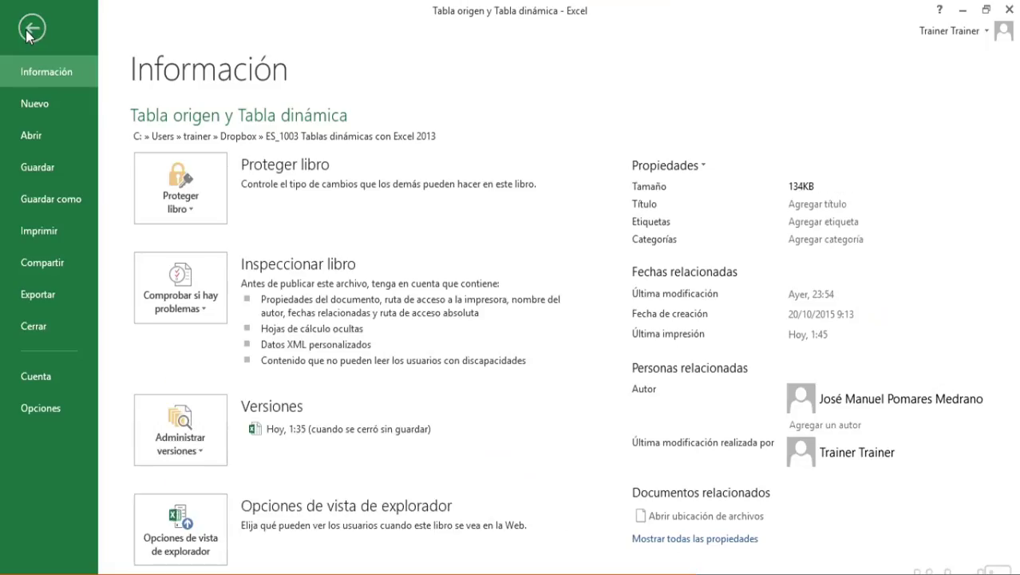
# Step: Open the print preview of the active sheet and show the whole first page
pyautogui.click(29, 33)
pyautogui.click(67, 230)
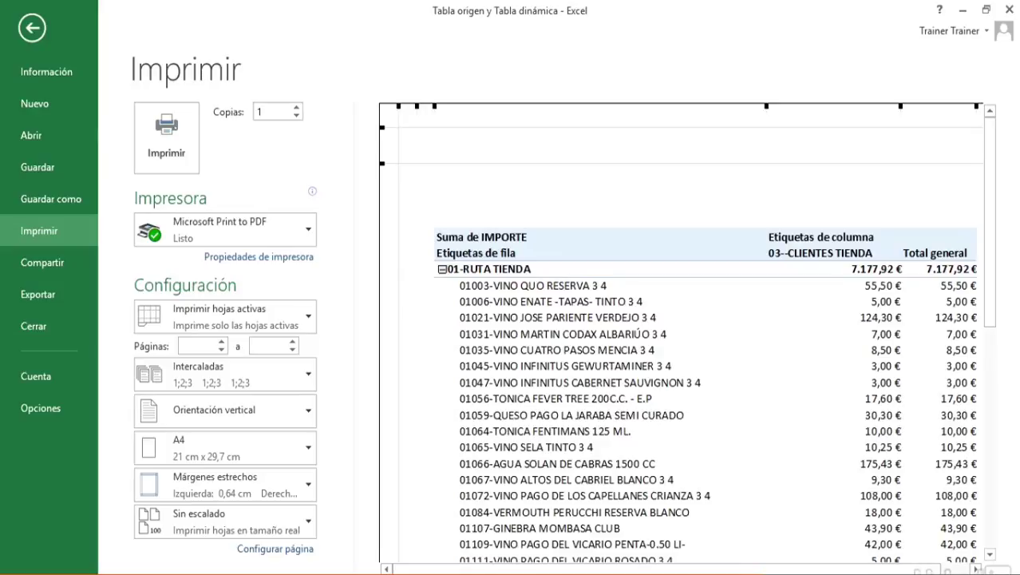
pyautogui.click(1003, 572)
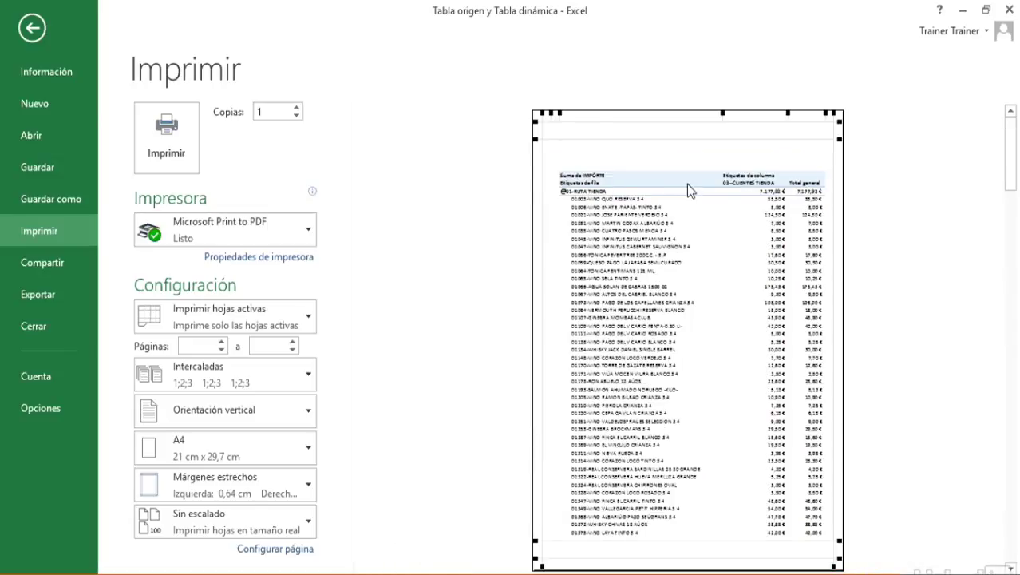
# Step: Page through the print preview to check the repeated pivot table headings on the following pages
pyautogui.scroll(-3, 694, 182)
pyautogui.scroll(-2, 693, 182)
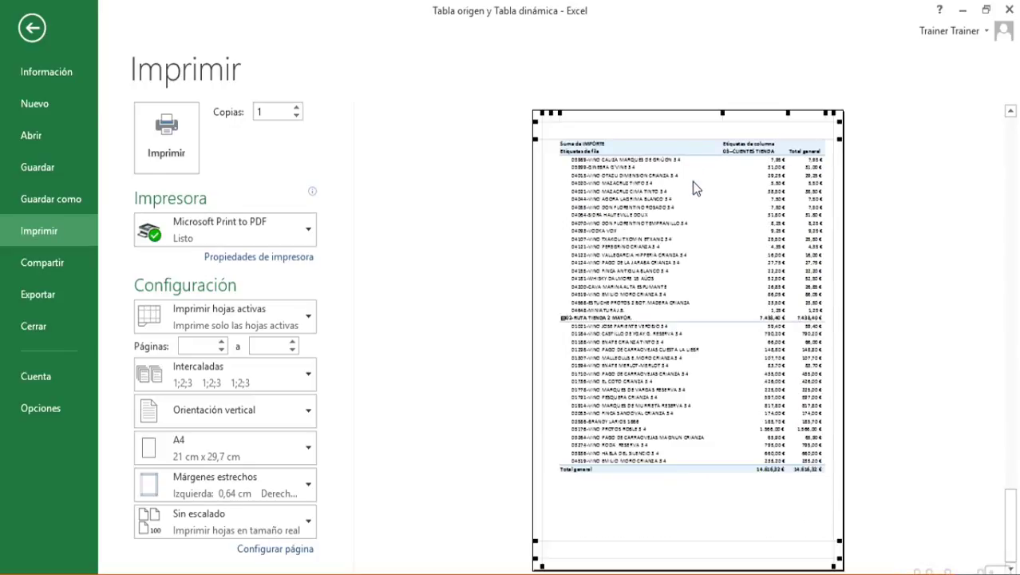
pyautogui.scroll(2, 692, 182)
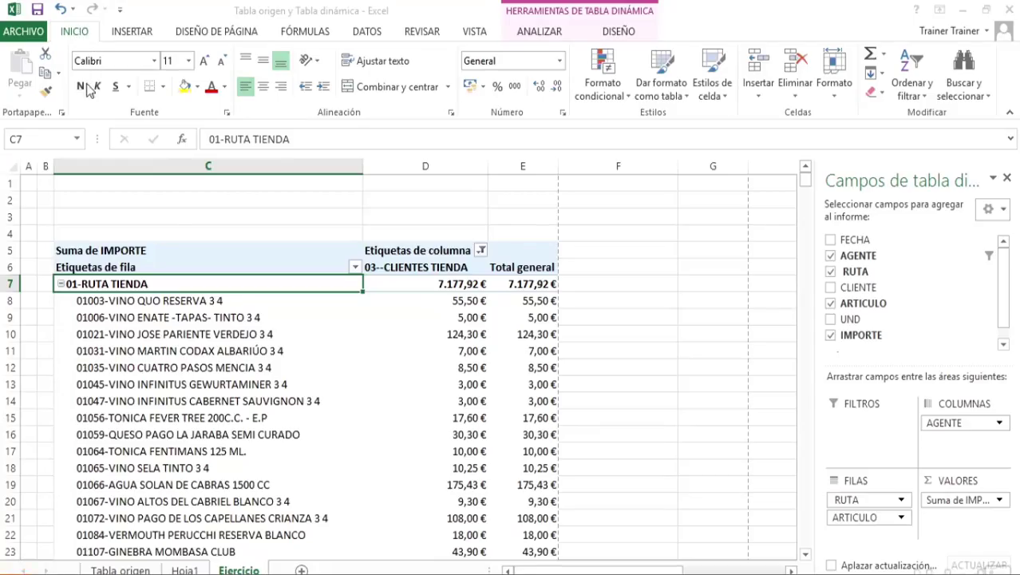
# Step: Review the pivot table's data options and accept them with source data saved with the file and show details enabled
pyautogui.rightClick(284, 317)
pyautogui.click(395, 278)
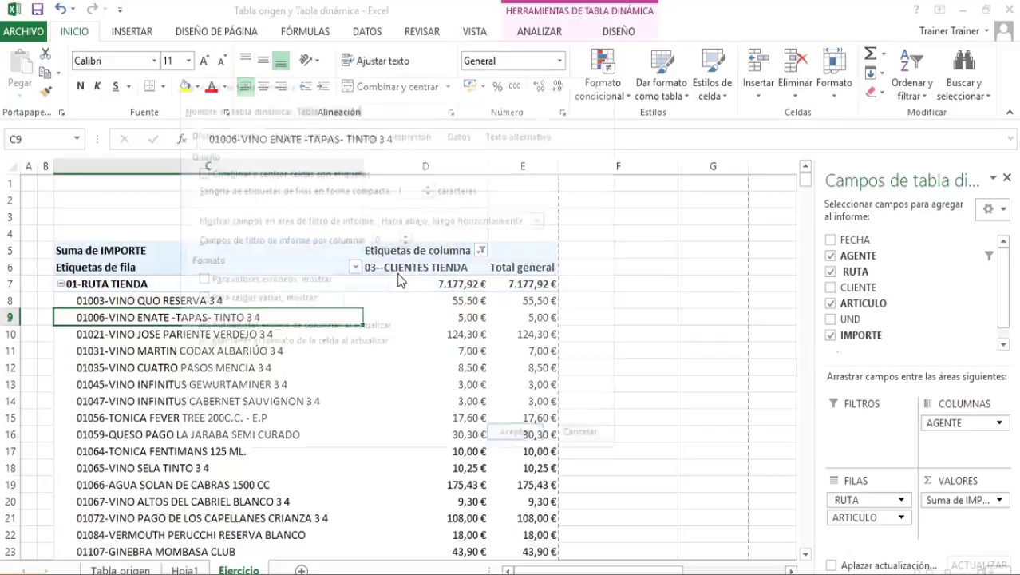
pyautogui.click(463, 133)
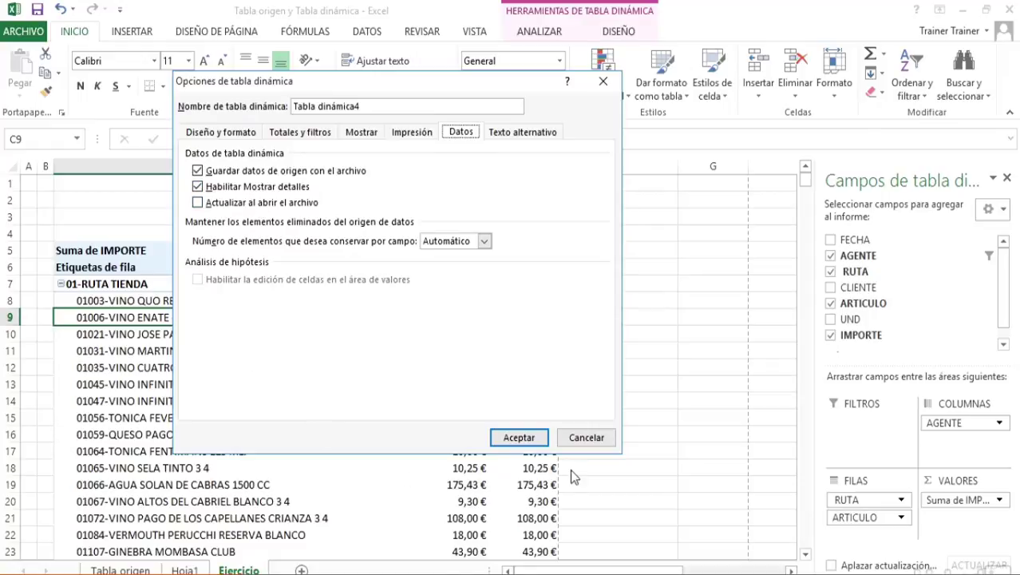
pyautogui.click(520, 438)
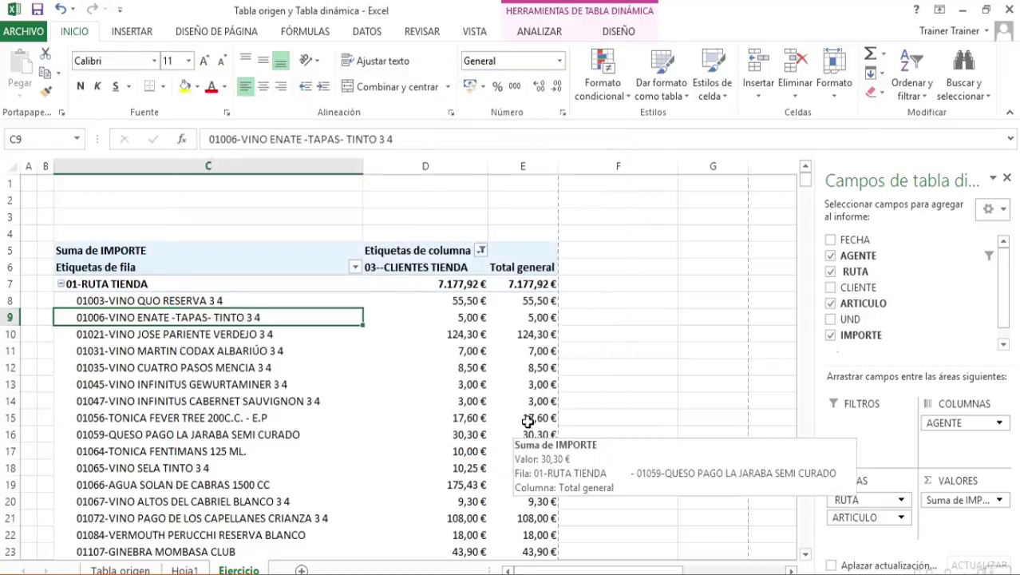
# Step: Show the source records behind the 03--CLIENTES TIENDA amount for 01066-AGUA SOLAN DE CABRAS 1500 CC on a new sheet
pyautogui.scroll(-3, 449, 396)
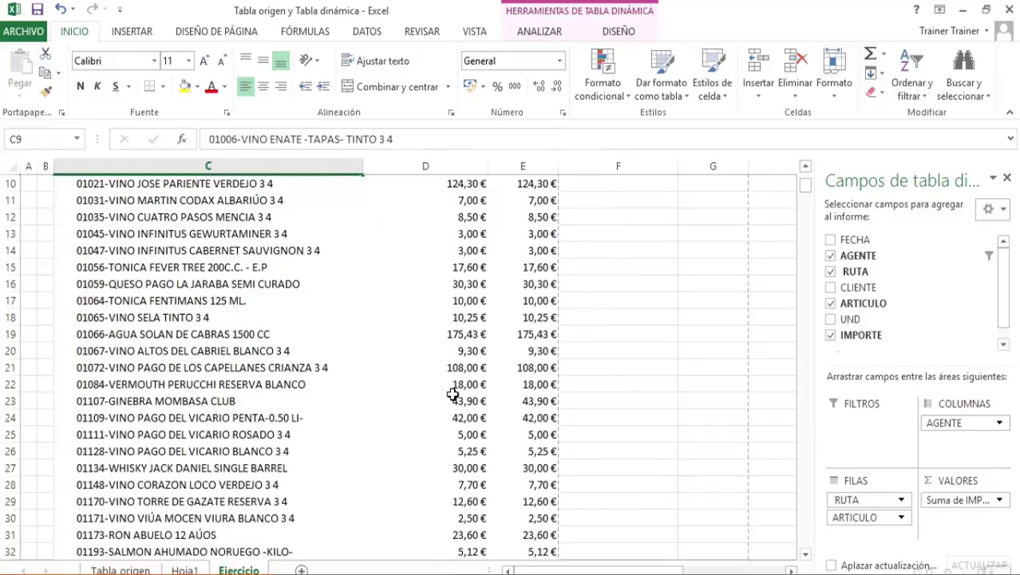
pyautogui.scroll(-1, 453, 394)
pyautogui.scroll(4, 455, 394)
pyautogui.moveTo(452, 365)
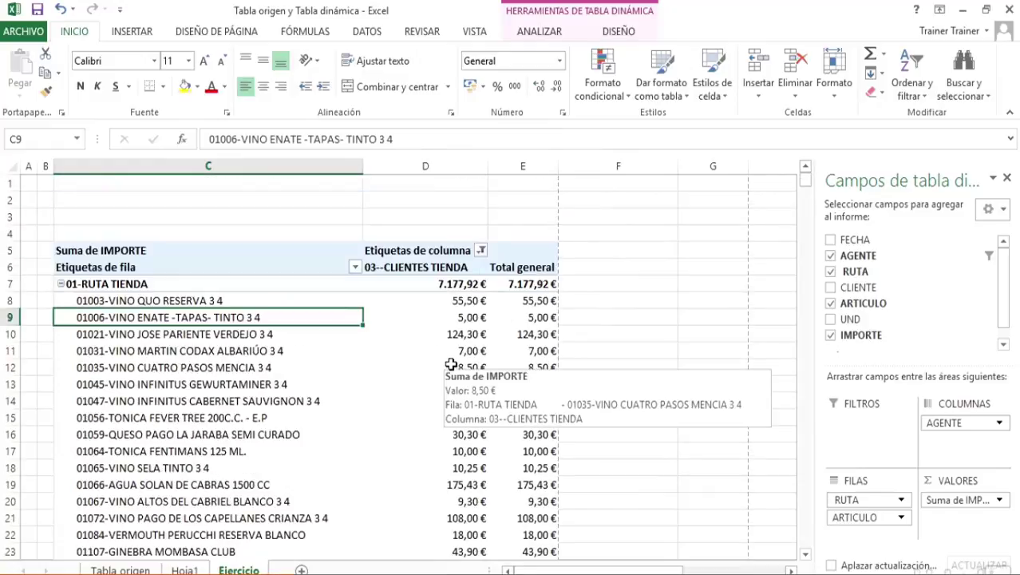
pyautogui.moveTo(460, 487)
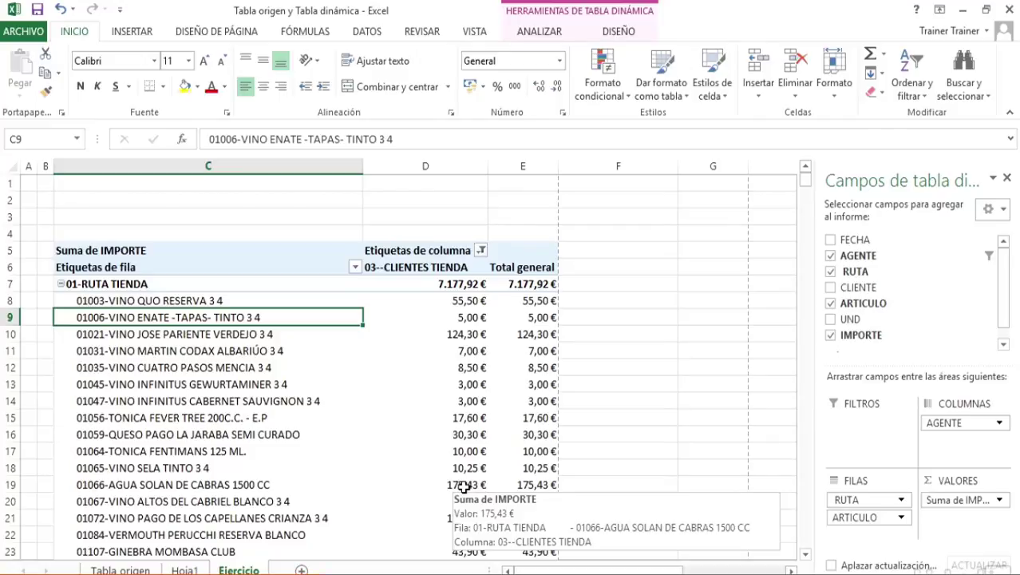
pyautogui.doubleClick(463, 486)
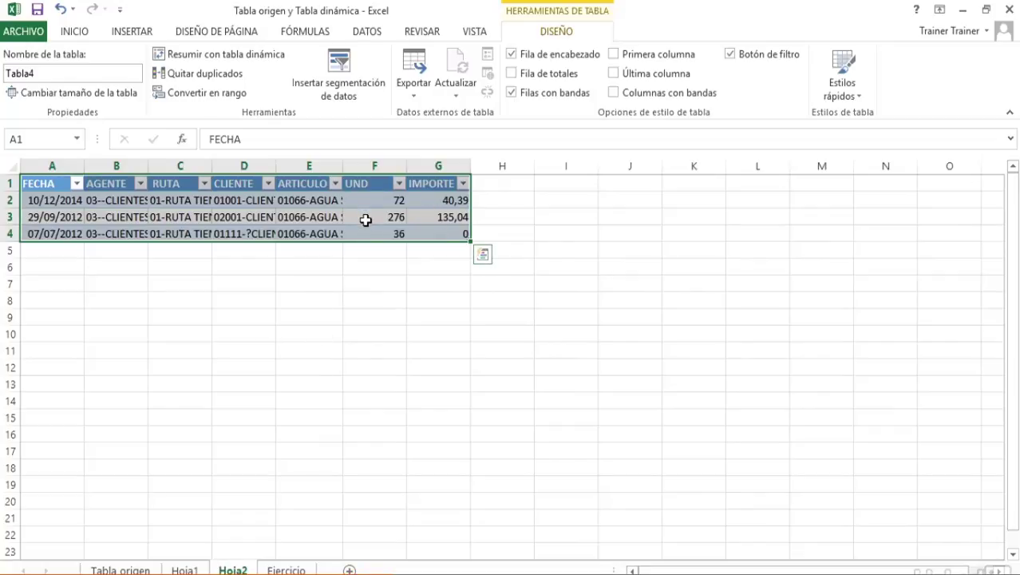
# Step: Widen the AGENTE column and examine the date, agent, route, client and amount of the first two detail records
pyautogui.click(422, 205)
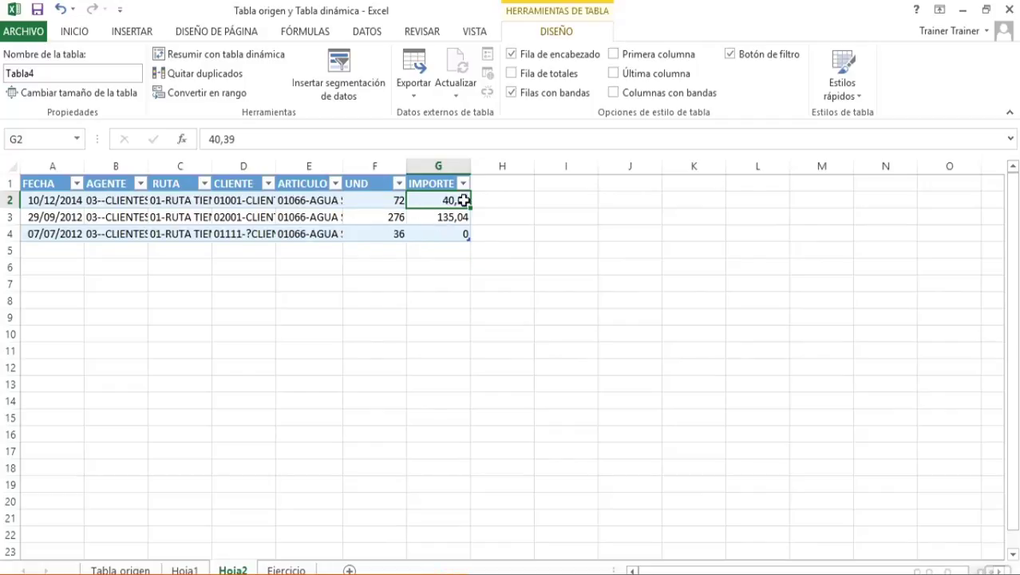
pyautogui.click(61, 201)
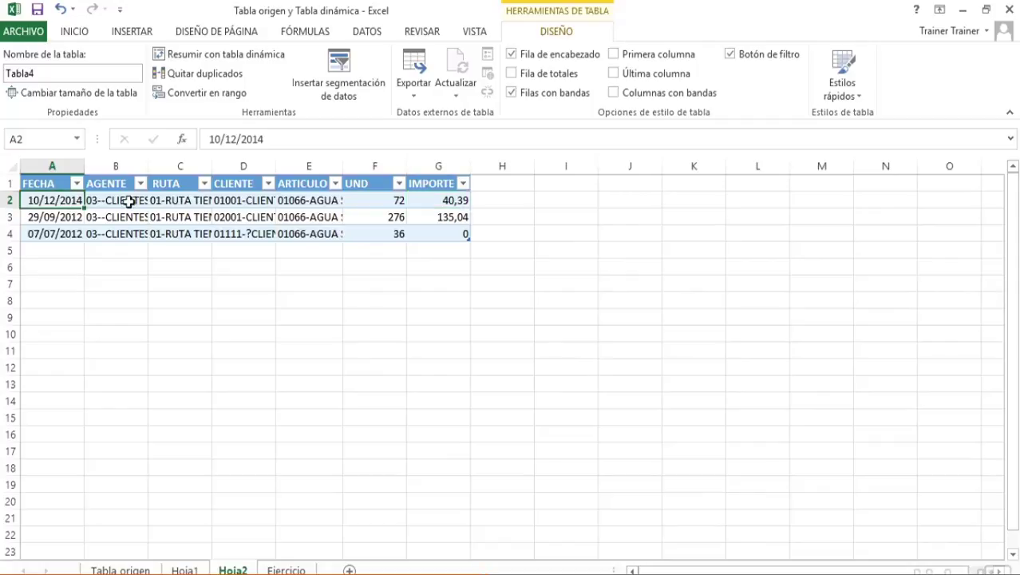
pyautogui.moveTo(148, 166); pyautogui.dragTo(232, 168)
pyautogui.click(538, 217)
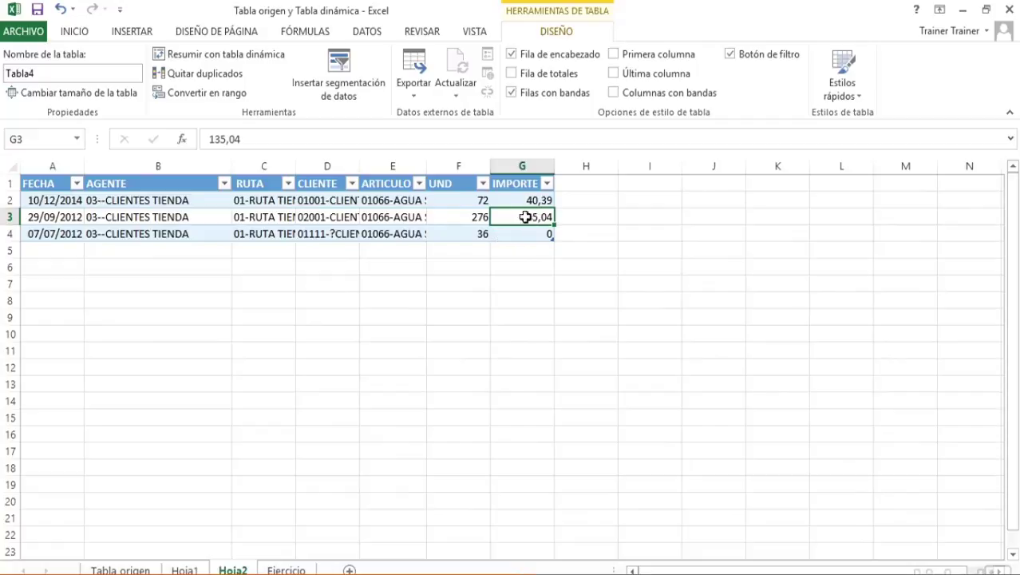
pyautogui.click(68, 222)
pyautogui.click(143, 221)
pyautogui.click(265, 218)
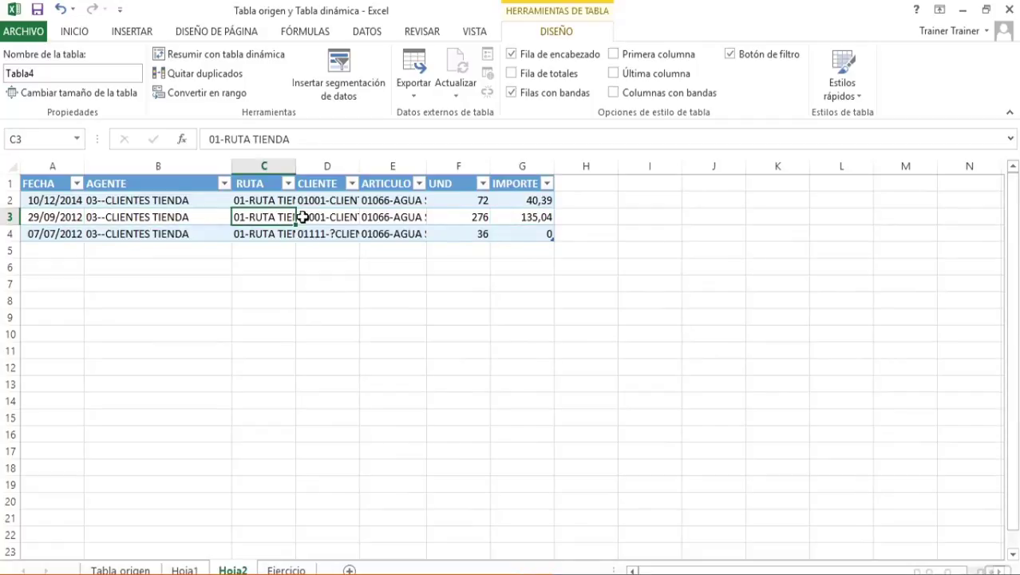
pyautogui.click(309, 217)
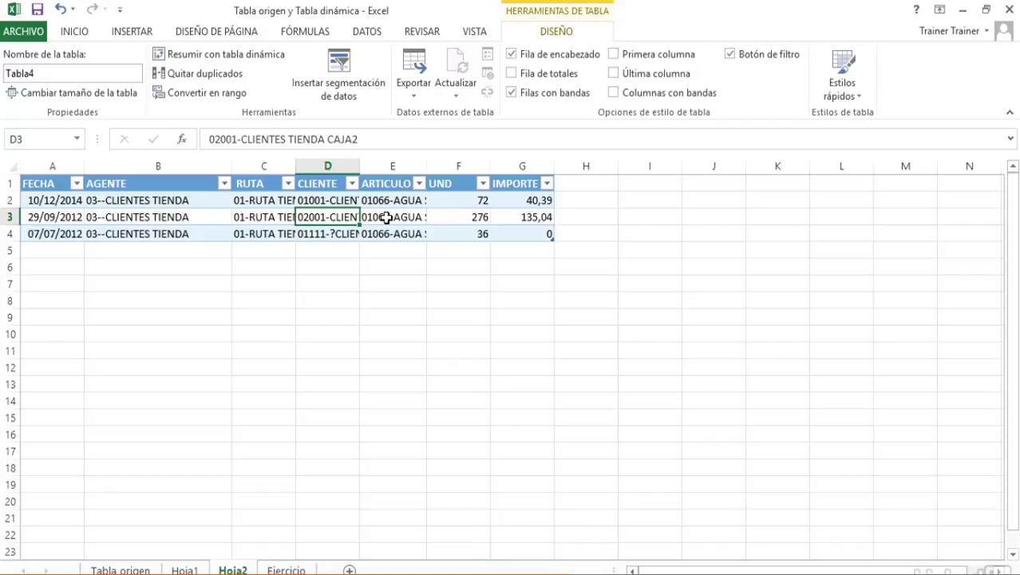
# Step: Delete the detail sheet Hoja2 and return to the pivot table on the Ejercicio sheet
pyautogui.rightClick(230, 569)
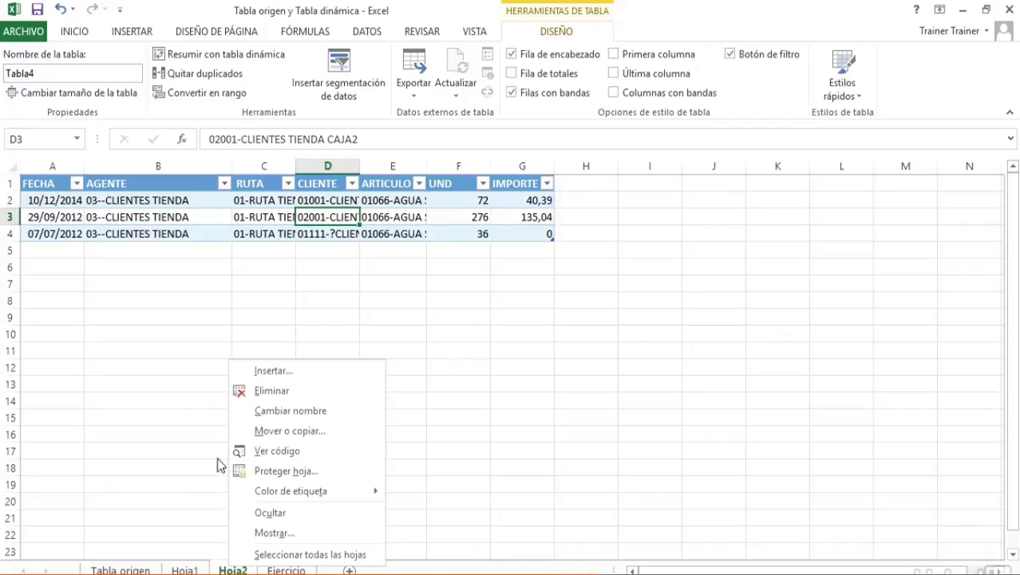
pyautogui.click(288, 388)
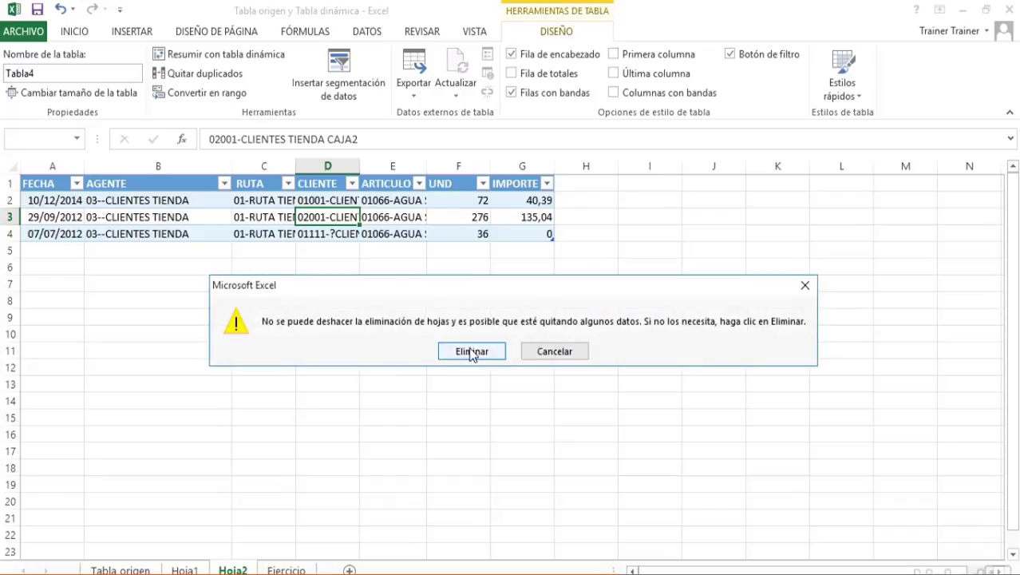
pyautogui.click(472, 351)
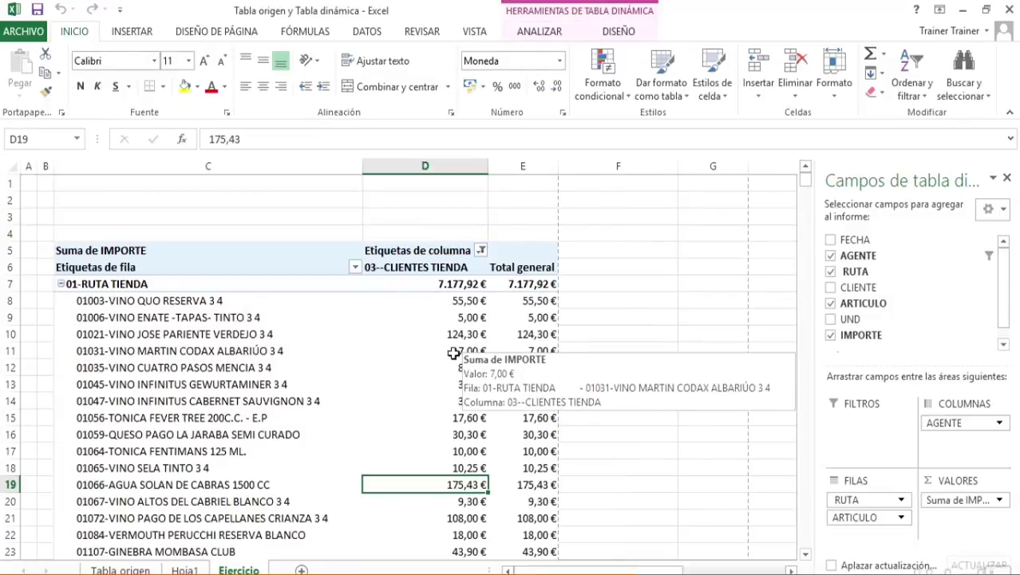
# Step: Set the pivot table's data options to refresh when the file is opened, and accept the change for related pivot tables
pyautogui.rightClick(452, 366)
pyautogui.click(499, 334)
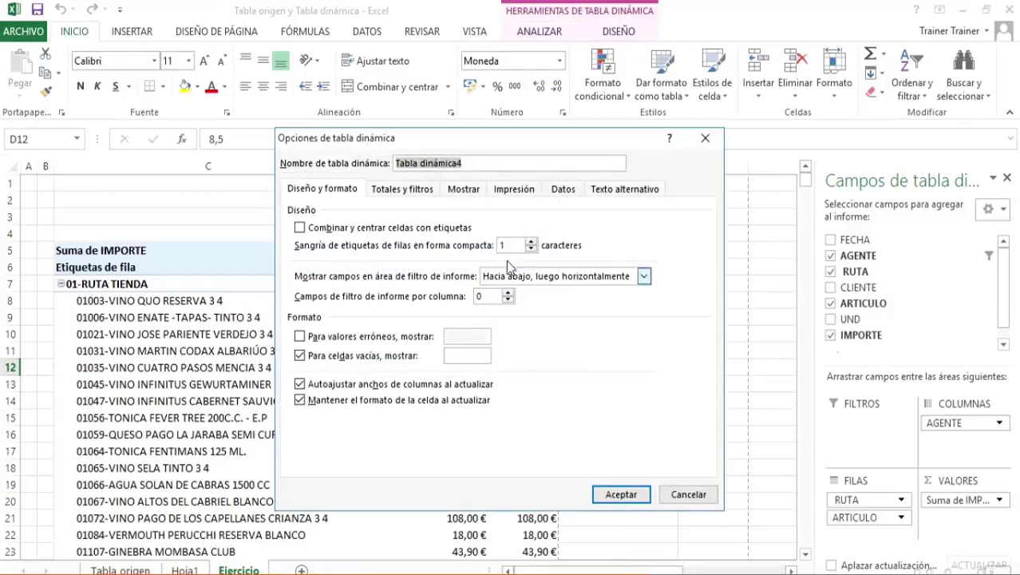
pyautogui.click(563, 192)
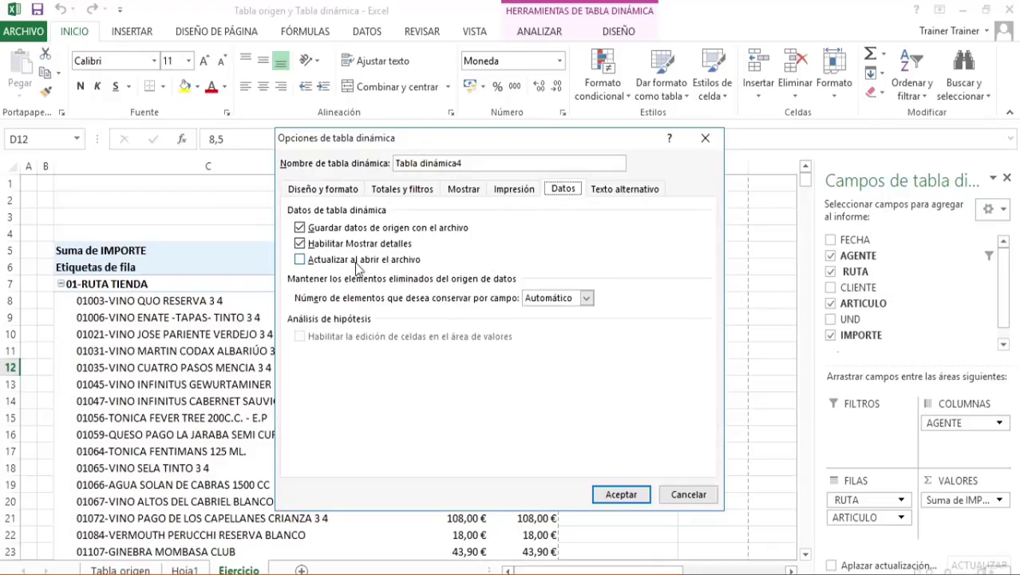
pyautogui.click(299, 262)
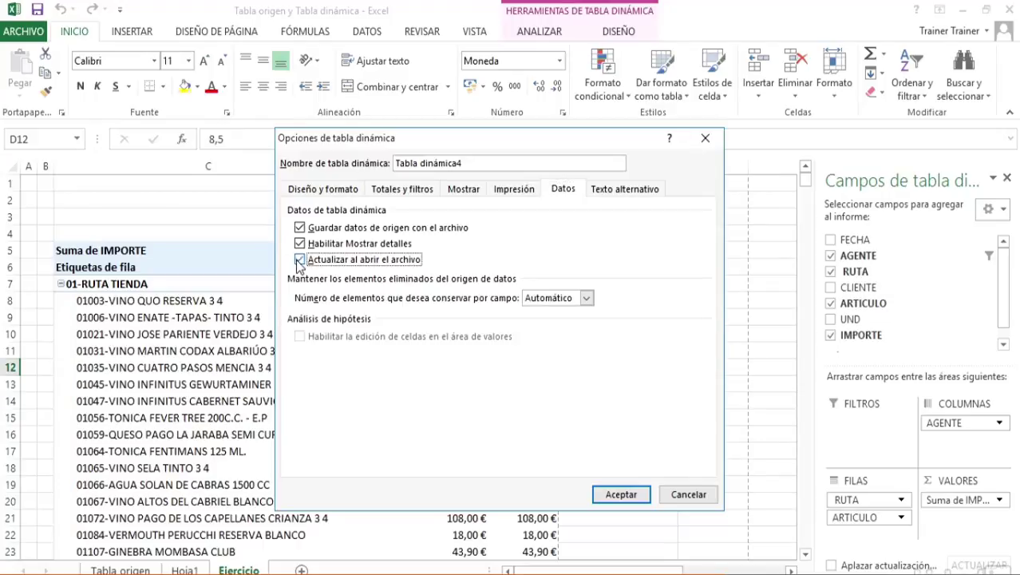
pyautogui.click(619, 494)
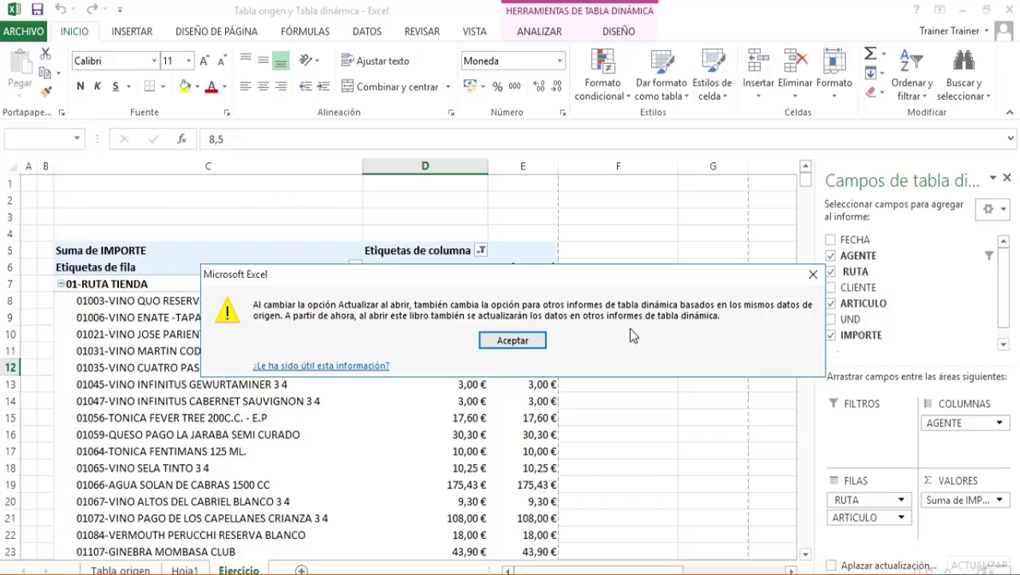
pyautogui.click(503, 342)
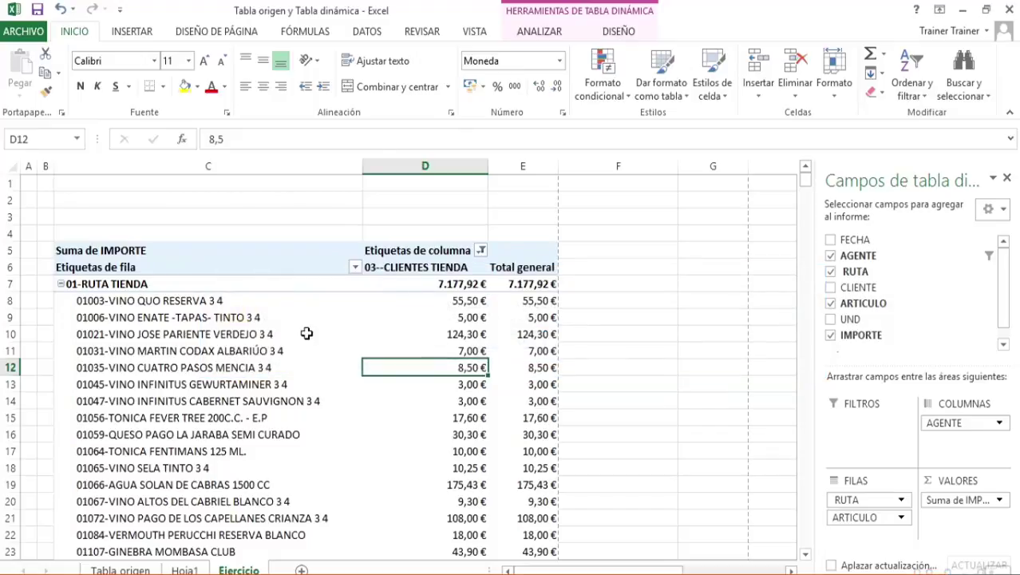
pyautogui.click(305, 333)
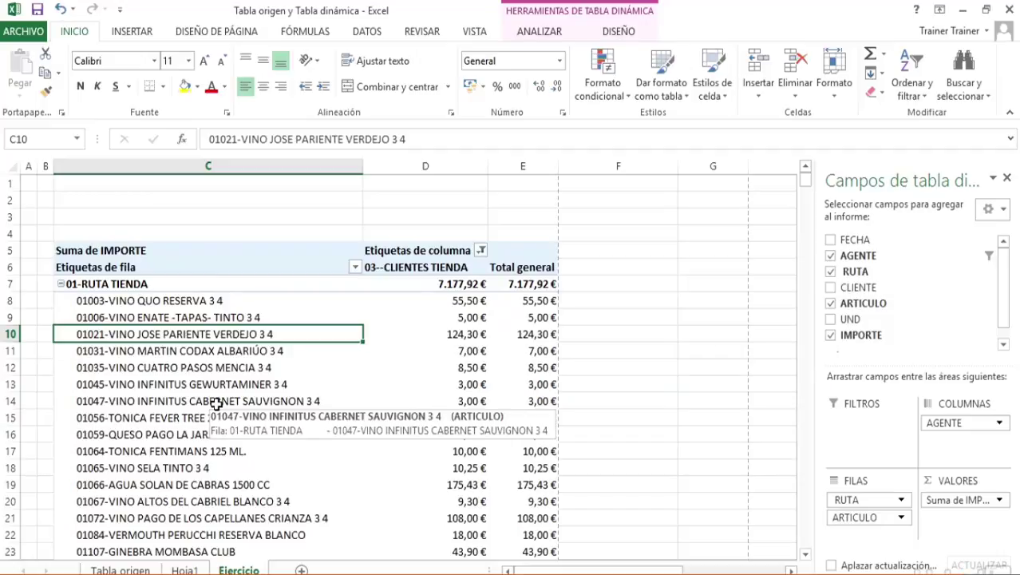